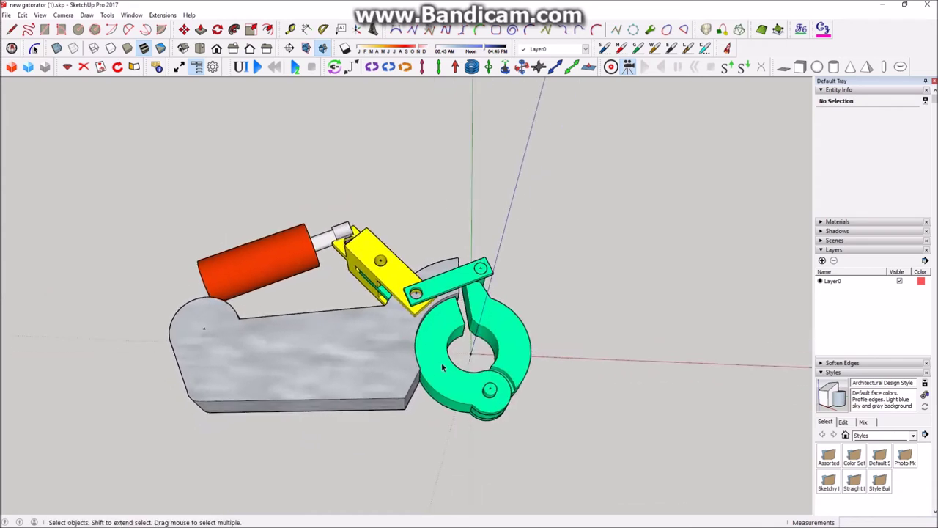
Step: Explode the component that holds the yellow arm, green link and clamp parts
scroll(443, 363, "up", 3)
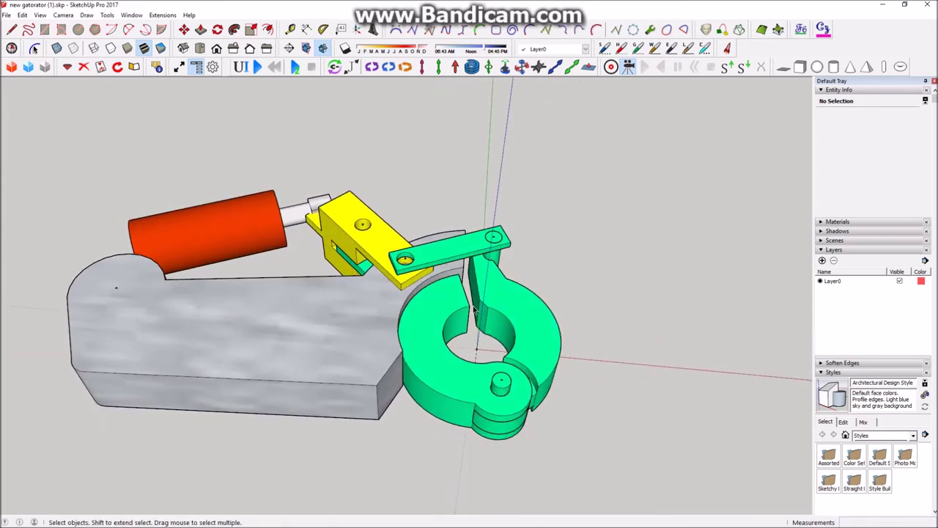
scroll(474, 307, "up", 1)
scroll(451, 336, "down", 1)
scroll(451, 336, "down", 1)
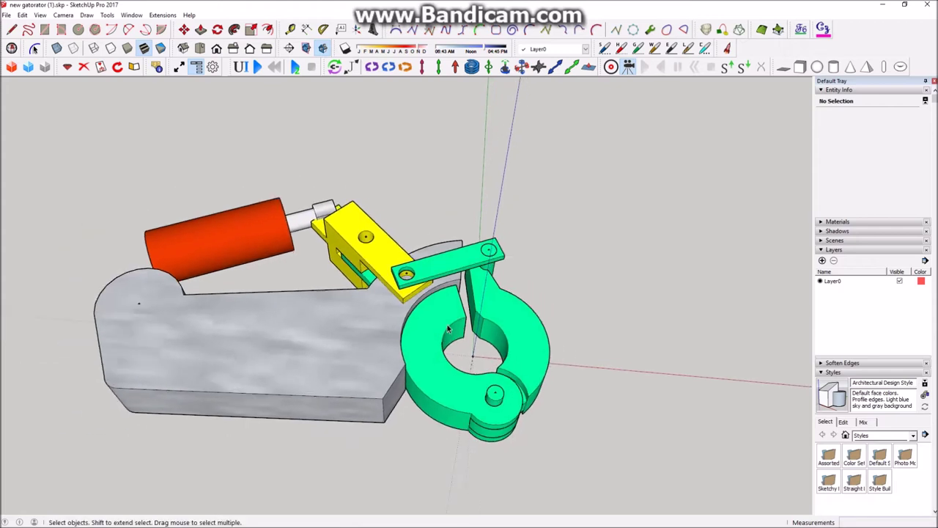
left_click(447, 322)
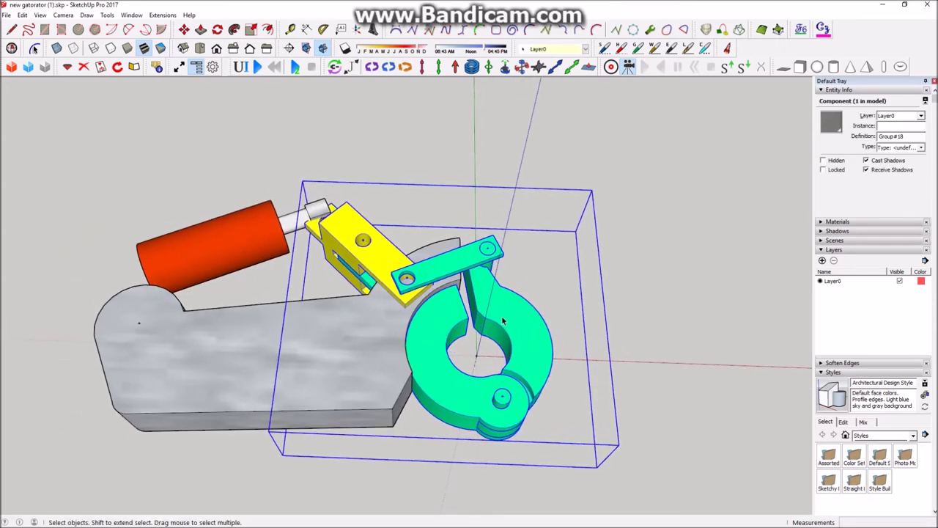
scroll(503, 321, "down", 1)
scroll(506, 322, "up", 2)
middle_click_drag(506, 322, 603, 389)
scroll(604, 259, "down", 1)
scroll(603, 389, "down", 2)
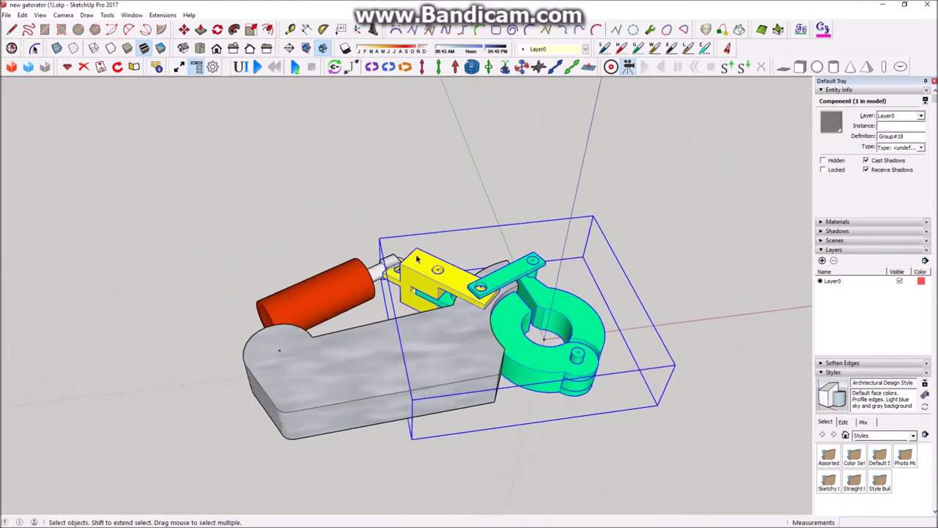
middle_click_drag(685, 286, 546, 374)
scroll(694, 281, "up", 2)
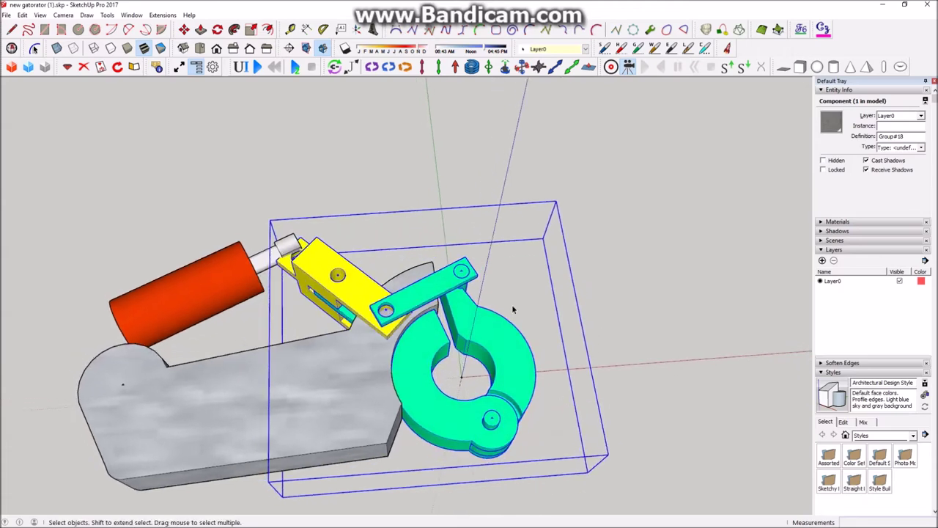
middle_click_drag(512, 310, 498, 330)
right_click(498, 331)
left_click(549, 254)
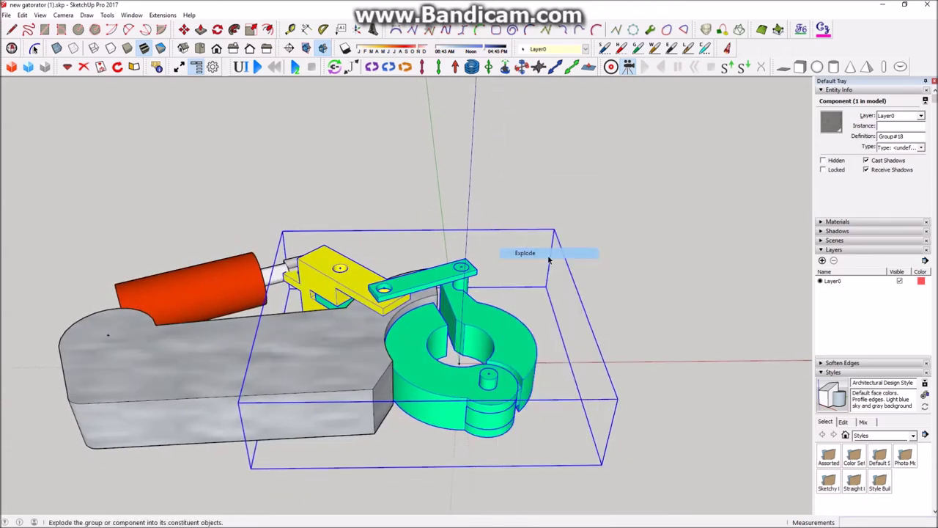
Step: Explode the nested group around the yellow and green parts into separately selectable groups
middle_click_drag(548, 260, 486, 327)
right_click(485, 328)
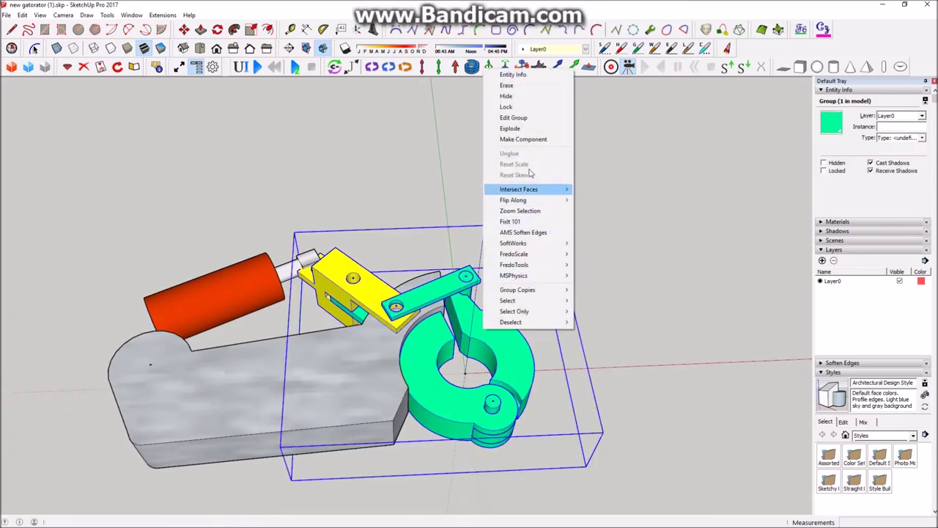
left_click(528, 131)
left_click(498, 336)
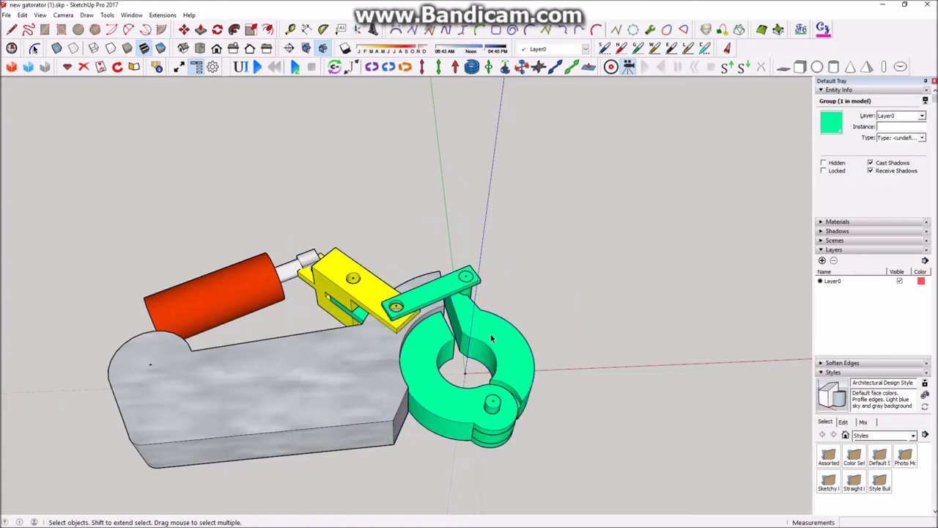
Step: Check the separated parts by selecting the arm, link, clamp and red cylinder groups individually
left_click(344, 297)
left_click(346, 297)
left_click(403, 304)
left_click(490, 318)
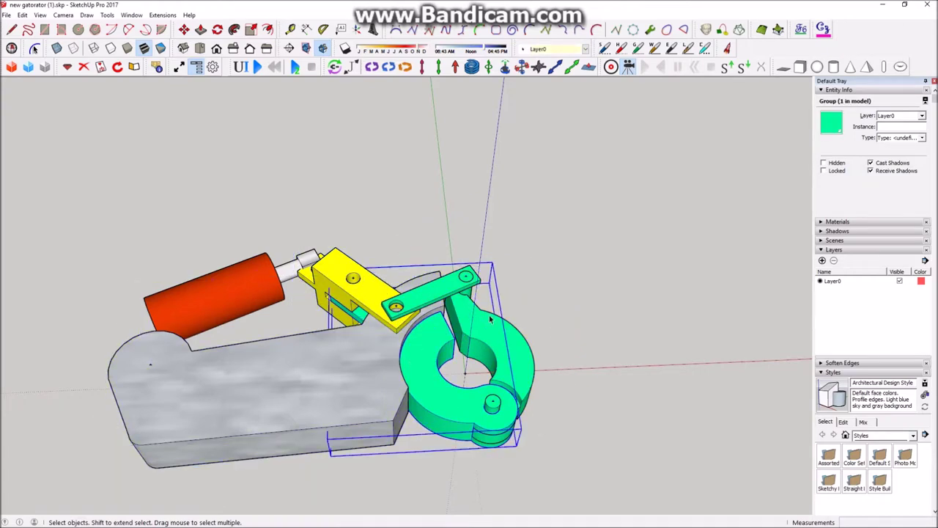
scroll(491, 318, "down", 2)
scroll(322, 311, "up", 2)
left_click(368, 266)
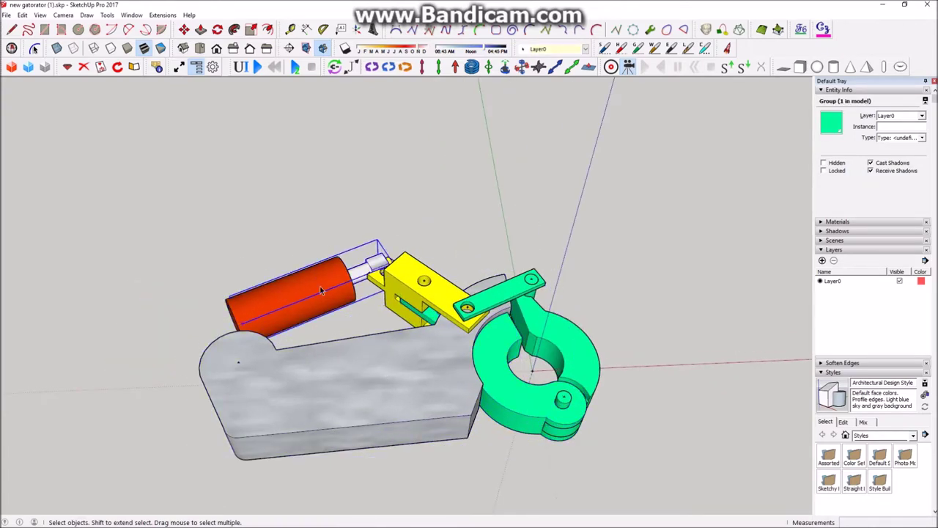
middle_click_drag(371, 457, 364, 374)
scroll(372, 271, "down", 1)
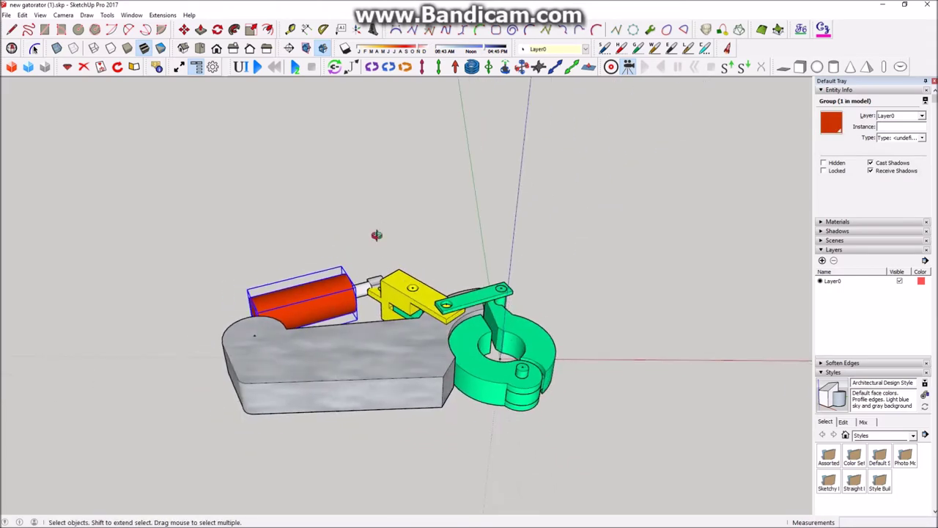
middle_click_drag(377, 239, 375, 205)
Step: Place a vertical hinge joint at the centre of the grey base's rounded end beside the cylinder
left_click(373, 68)
mouse_move(394, 290)
middle_mouse_down()
mouse_move(396, 306)
mouse_move(405, 297)
middle_mouse_up()
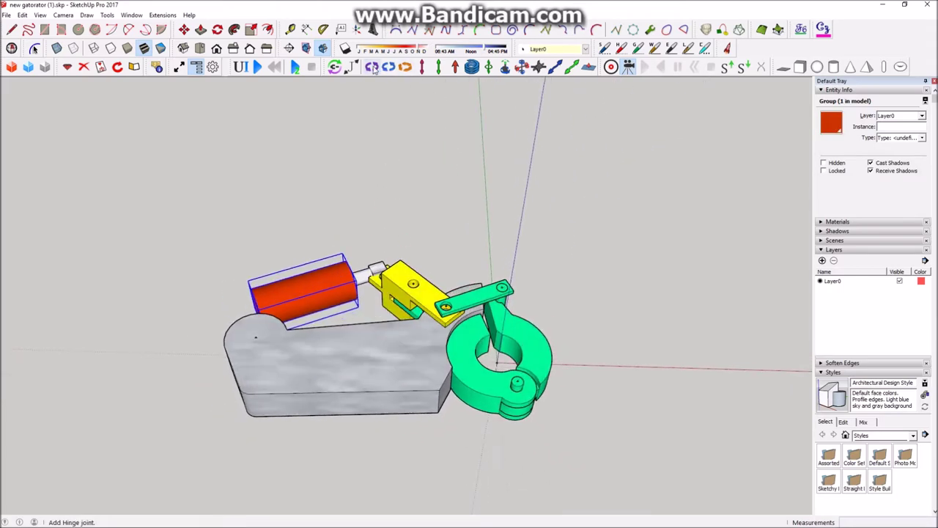
middle_click_drag(283, 315, 255, 357)
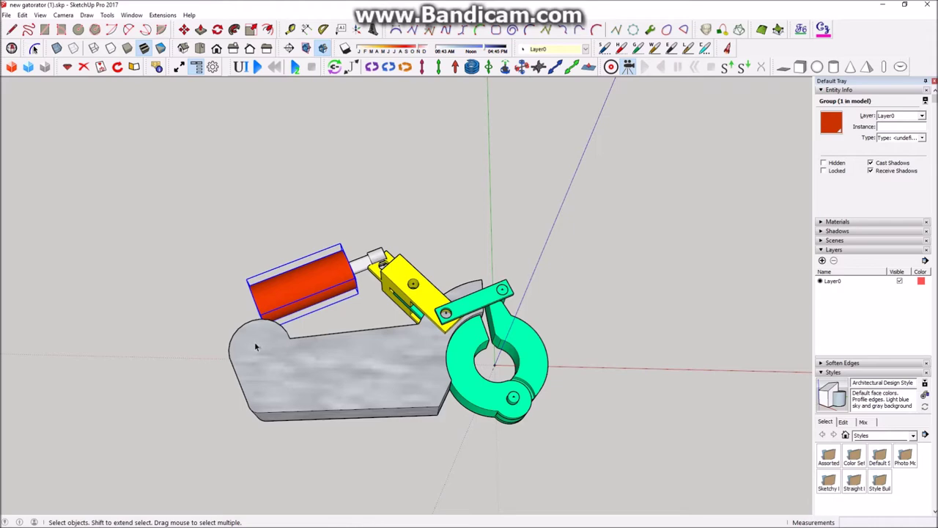
scroll(358, 305, "up", 2)
middle_click_drag(389, 349, 339, 262)
scroll(352, 256, "up", 2)
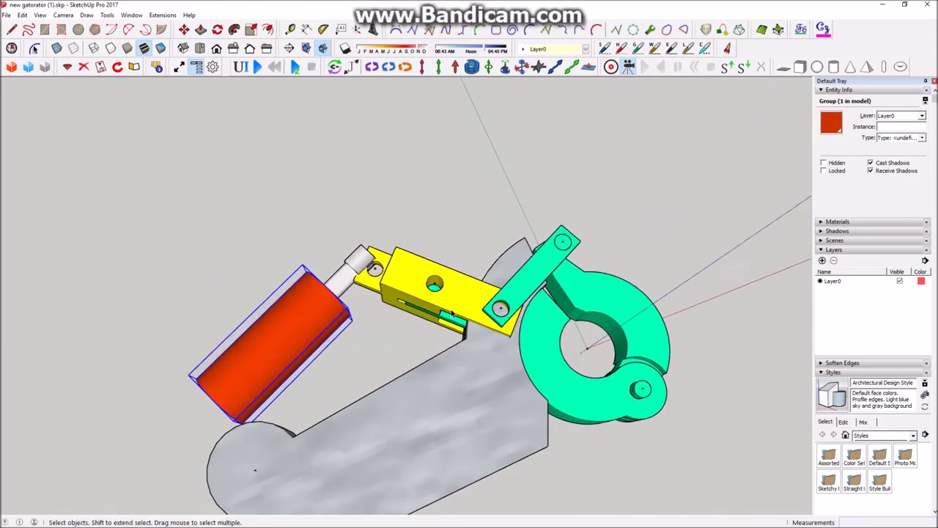
middle_click_drag(625, 399, 489, 180)
scroll(620, 381, "up", 2)
middle_click_drag(620, 381, 524, 365)
scroll(571, 386, "down", 2)
middle_click_drag(578, 348, 344, 134)
scroll(418, 307, "up", 2)
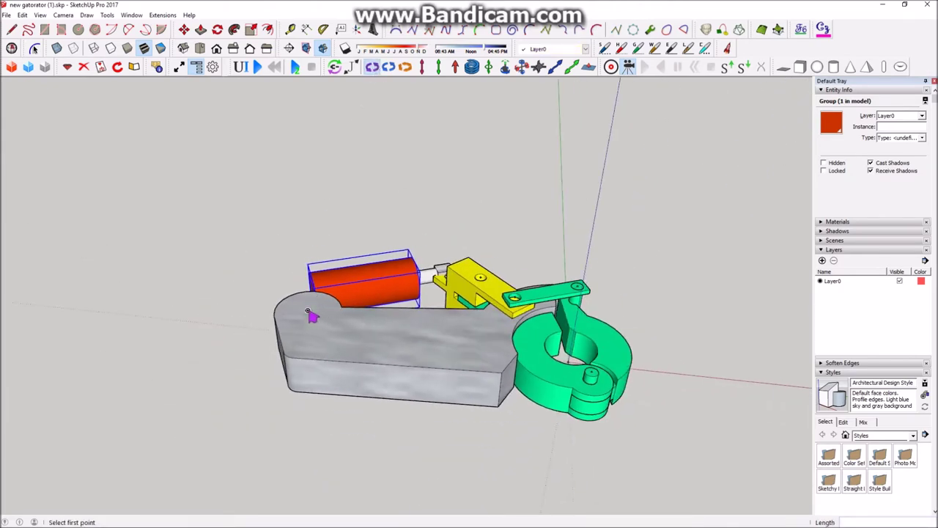
left_click(307, 223)
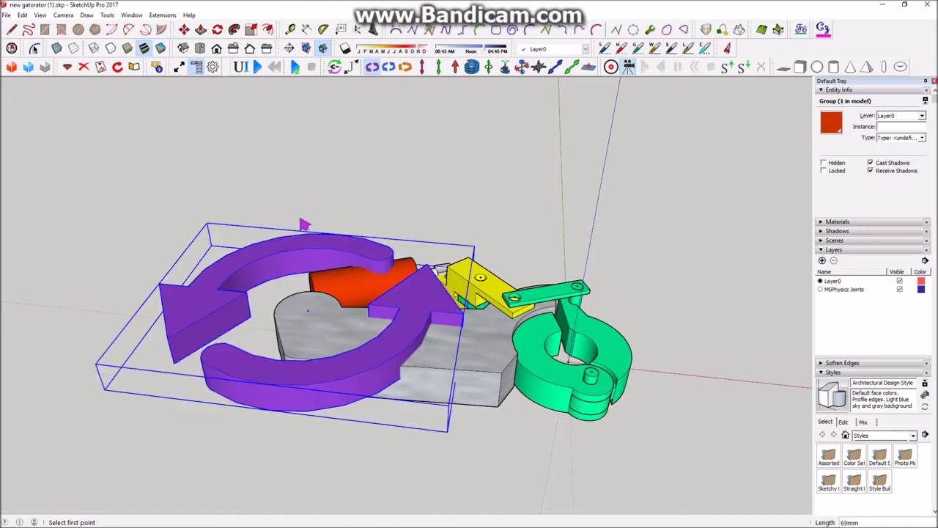
middle_click_drag(305, 335, 316, 111)
Step: Scale down the MSPhysics joint so the hinge on the grey base fits its rounded end
left_click(352, 67)
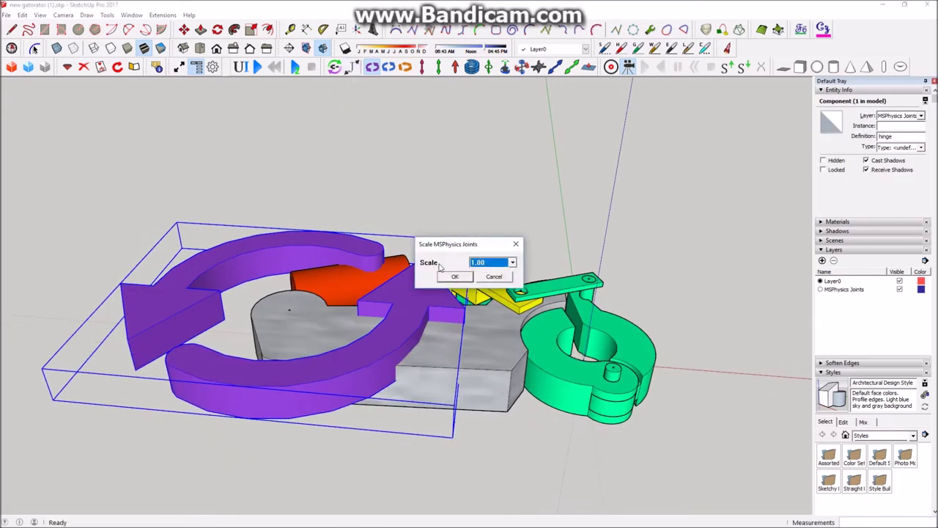
left_click(486, 263)
left_click(487, 287)
left_click(455, 278)
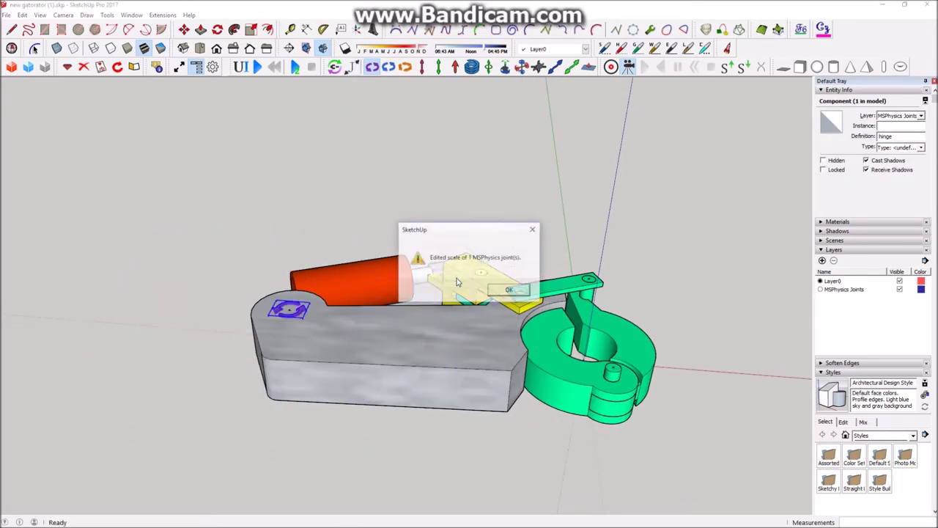
left_click(510, 289)
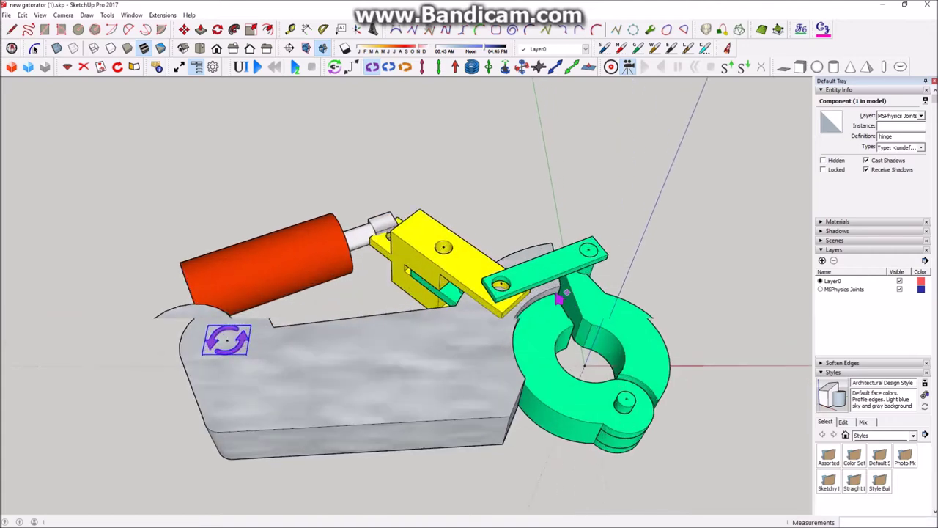
Step: Add a hinge joint at the hole where the green link overlaps the end of the yellow arm
scroll(513, 286, "up", 3)
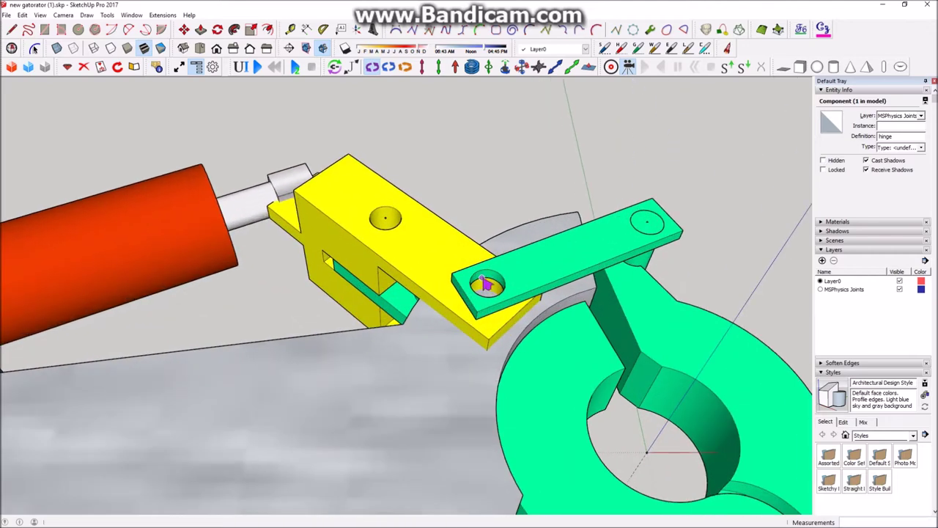
scroll(593, 300, "down", 2)
scroll(507, 291, "up", 2)
mouse_move(546, 321)
middle_mouse_down()
mouse_move(509, 293)
mouse_move(534, 176)
mouse_move(450, 277)
mouse_move(422, 222)
mouse_move(438, 366)
mouse_move(431, 281)
mouse_move(467, 167)
mouse_move(417, 232)
middle_mouse_up()
left_click(536, 171)
key("space")
Step: Open the yellow arm group and add a vertical hinge joint at its middle hole
scroll(402, 289, "down", 2)
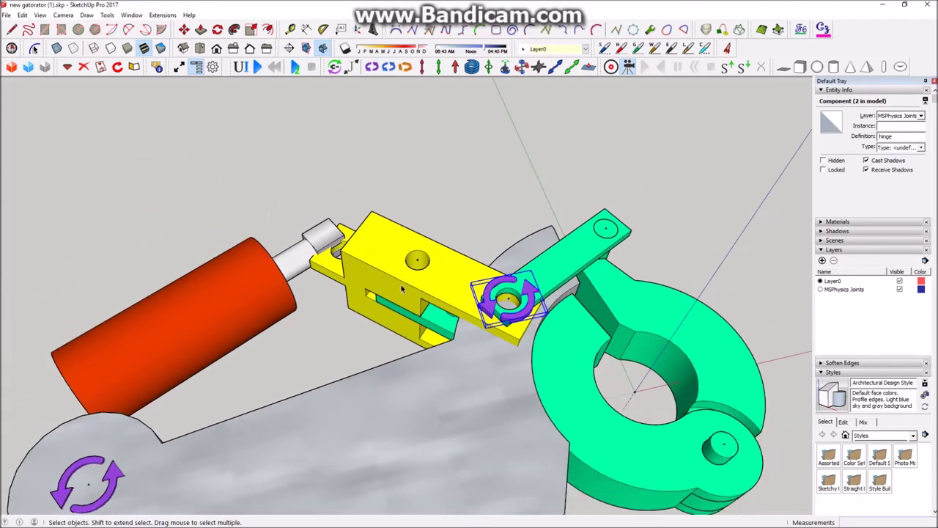
scroll(403, 259, "down", 2)
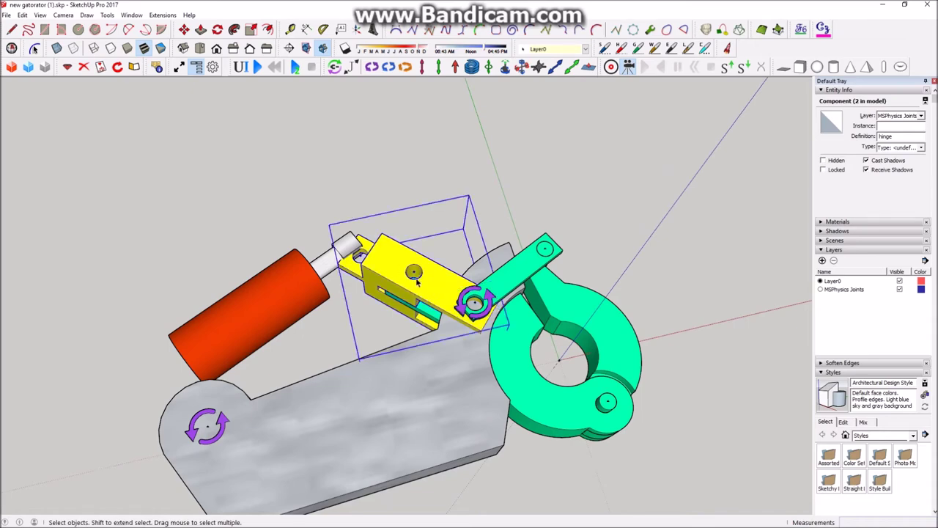
left_click(442, 293)
double_click(441, 302)
middle_click_drag(435, 267, 422, 213)
scroll(408, 277, "up", 2)
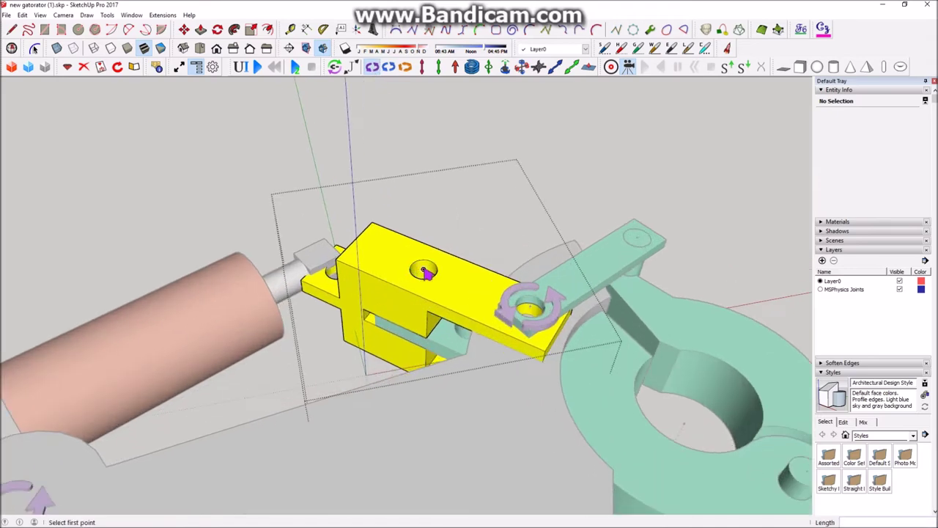
left_click_drag(425, 272, 436, 142)
left_click(429, 140)
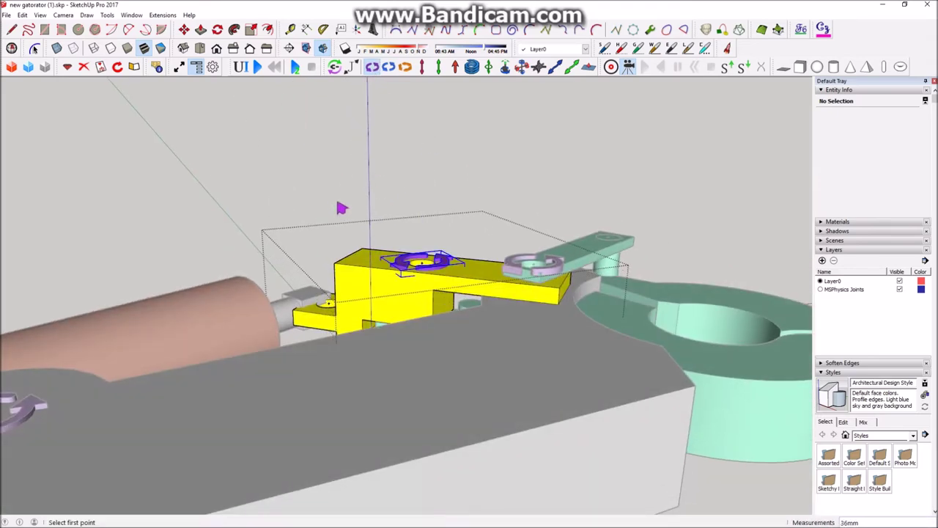
Step: Add a vertical hinge joint at the yellow arm's hole beside the piston rod and stop editing the arm
scroll(322, 296, "up", 3)
middle_click_drag(338, 202, 326, 151)
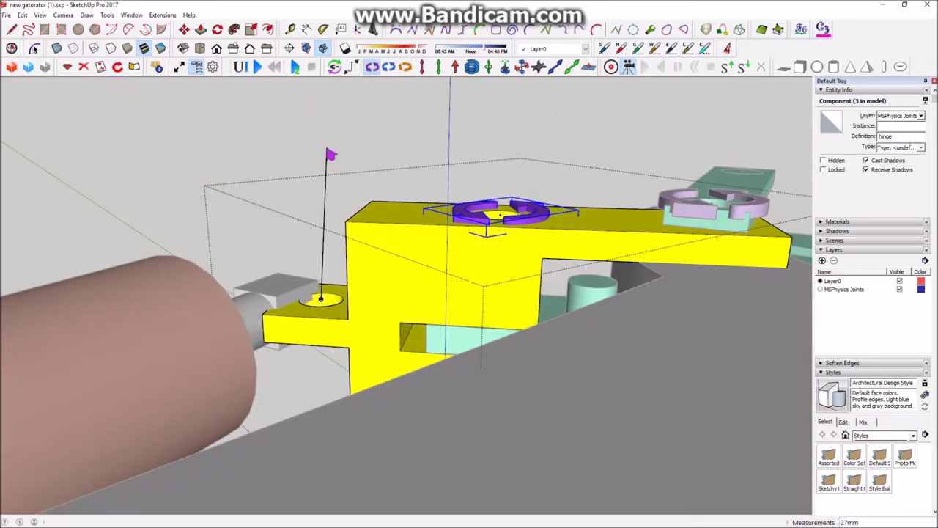
left_click(320, 155)
scroll(300, 289, "down", 4)
middle_click_drag(316, 282, 388, 312)
scroll(440, 286, "down", 4)
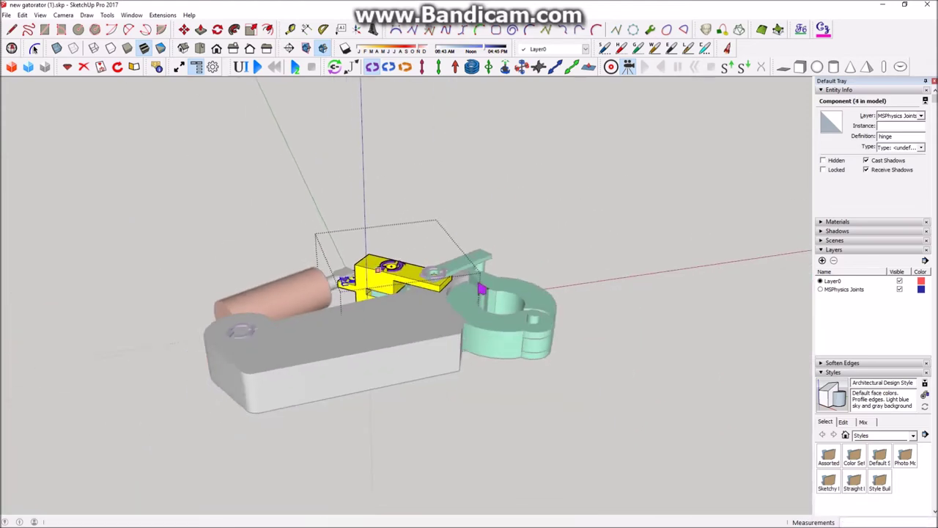
key("space")
scroll(524, 315, "up", 4)
middle_click_drag(520, 318, 502, 343)
left_click_drag(502, 343, 499, 375)
double_click(420, 203)
middle_click_drag(421, 209, 453, 324)
scroll(440, 271, "up", 2)
middle_click_drag(381, 121, 344, 75)
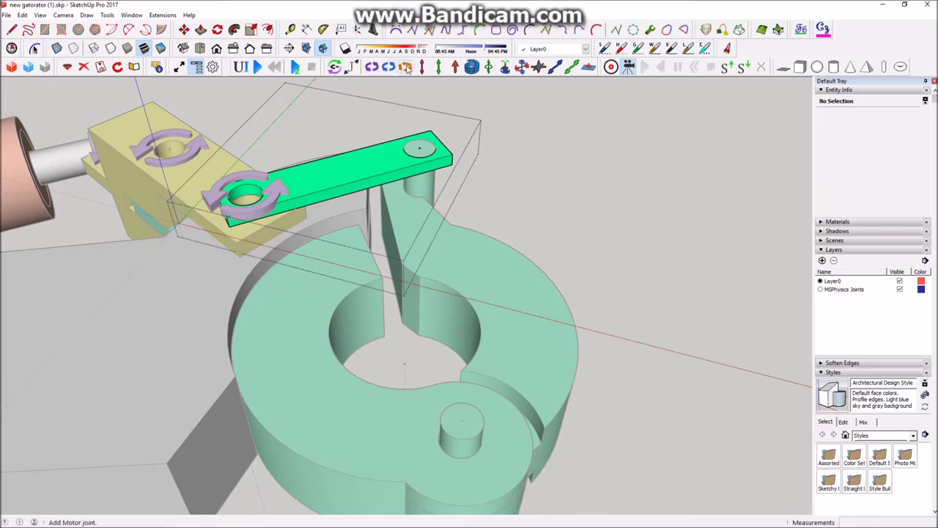
left_click(459, 271)
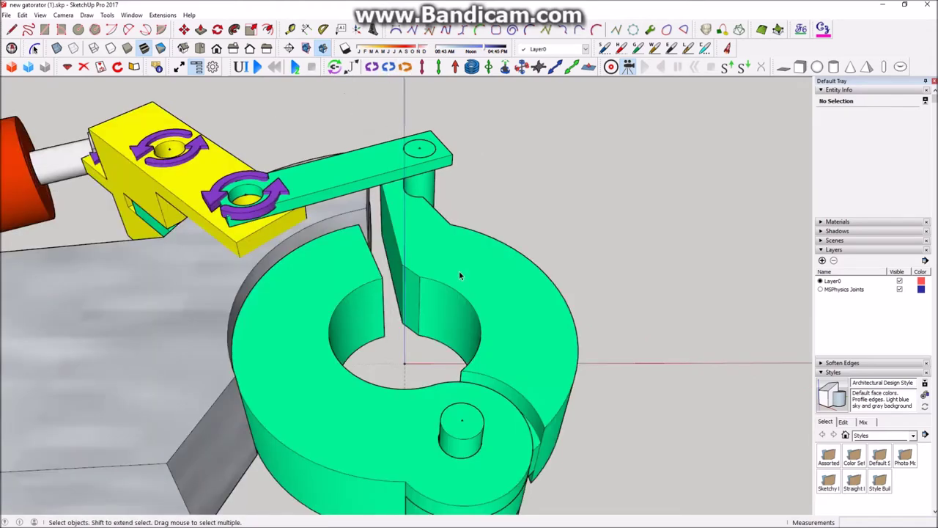
Step: Open the movable clamp jaw group and add a hinge joint on its pin through the green link
double_click(458, 271)
middle_click_drag(458, 271, 425, 202)
left_click(371, 68)
mouse_move(426, 146)
middle_mouse_down()
mouse_move(435, 197)
mouse_move(420, 92)
mouse_move(425, 157)
middle_mouse_up()
scroll(417, 171, "up", 2)
left_click(419, 119)
Step: Add a hinge joint on the jaw's pivot pin between the two clamp halves and close the jaw group
middle_click_drag(476, 290, 493, 111)
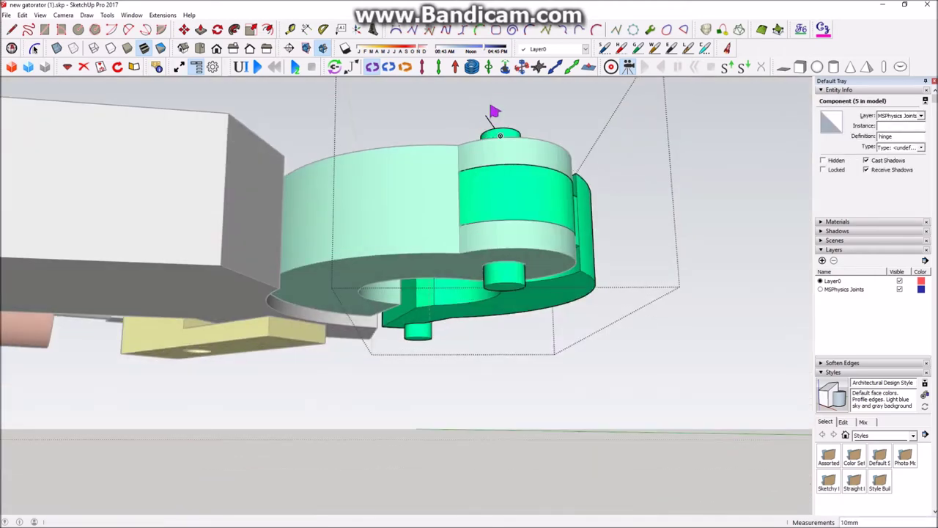
left_click(501, 95)
middle_click_drag(467, 214, 476, 344)
key("space")
left_click(538, 230)
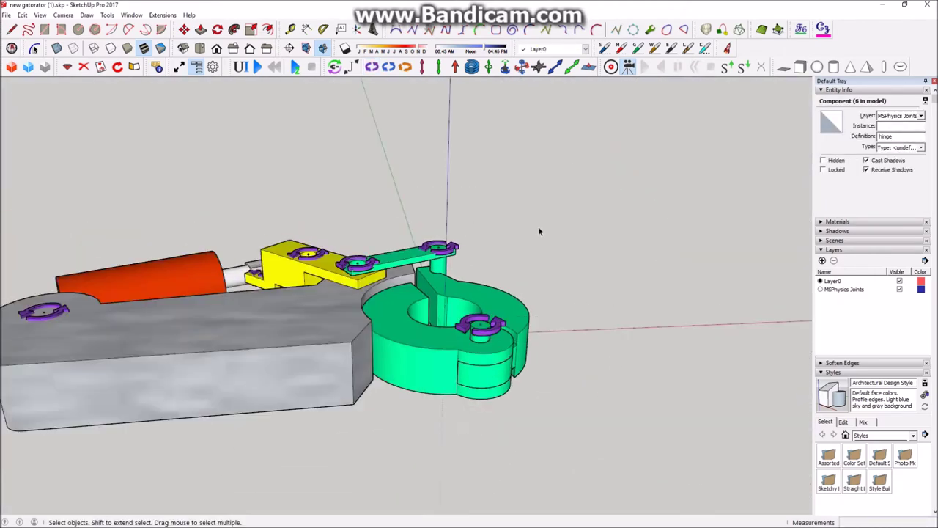
Step: Add a hinge joint at the model origin in the centre of the clamp opening, aligned with the blue axis
middle_click_drag(538, 230, 475, 400)
scroll(475, 400, "up", 2)
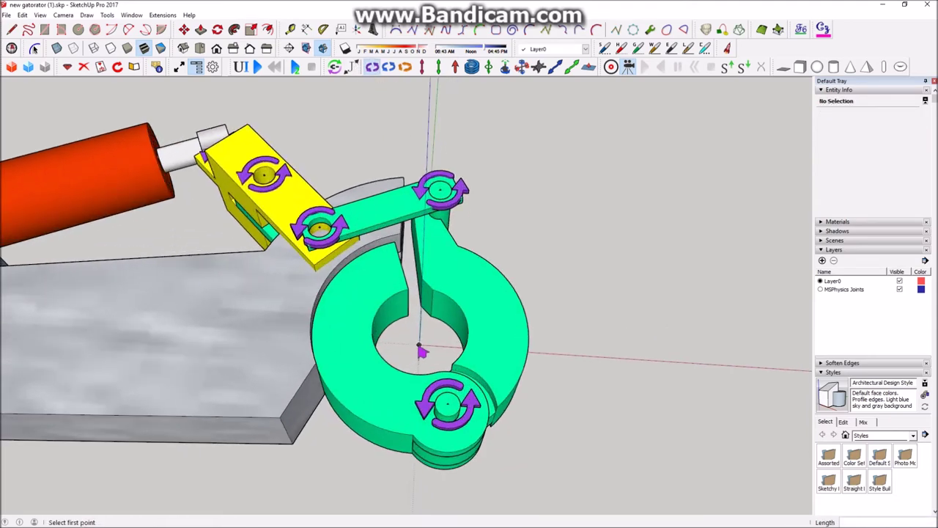
middle_click_drag(405, 273, 423, 139)
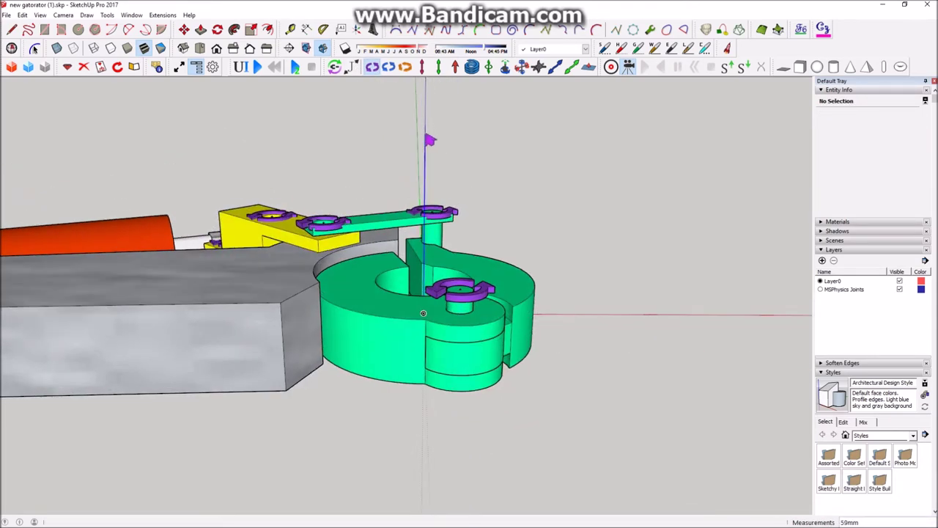
left_click(430, 170)
Step: Open the red cylinder group, add a piston joint at its rear end face along its axis, and close the group
scroll(434, 180, "down", 2)
middle_click_drag(448, 330, 485, 473)
scroll(530, 297, "down", 2)
mouse_move(264, 311)
middle_mouse_down()
mouse_move(318, 364)
mouse_move(543, 252)
mouse_move(462, 219)
middle_mouse_up()
middle_click_drag(213, 216, 181, 266)
scroll(181, 266, "up", 3)
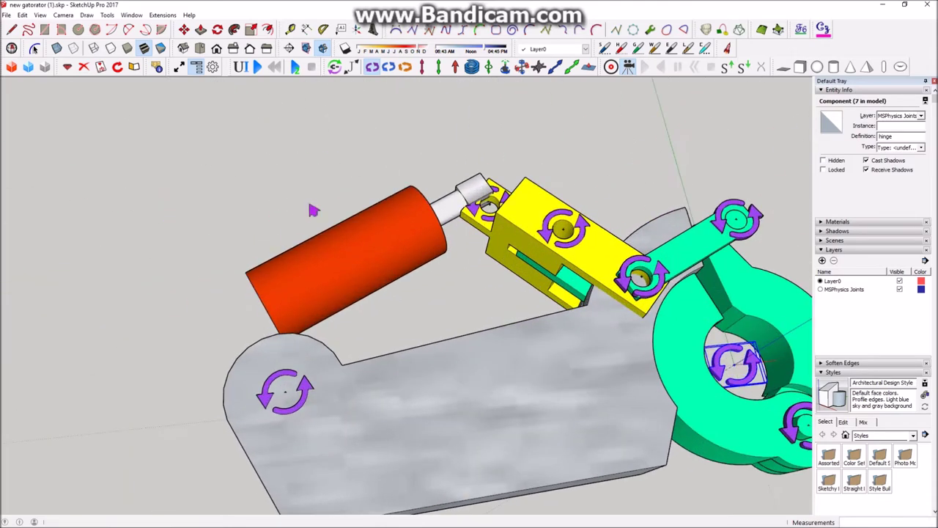
scroll(314, 210, "up", 1)
key("space")
double_click(318, 288)
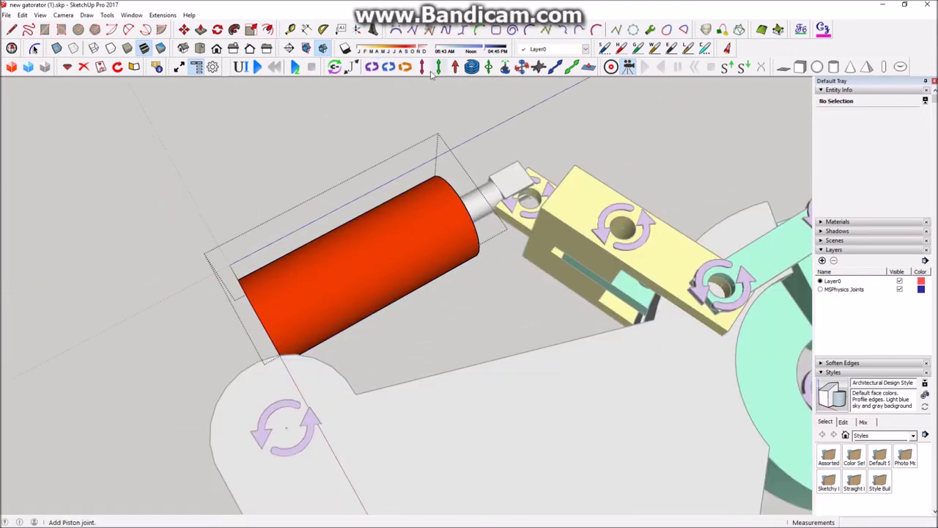
left_click(439, 66)
middle_click_drag(381, 168, 272, 315)
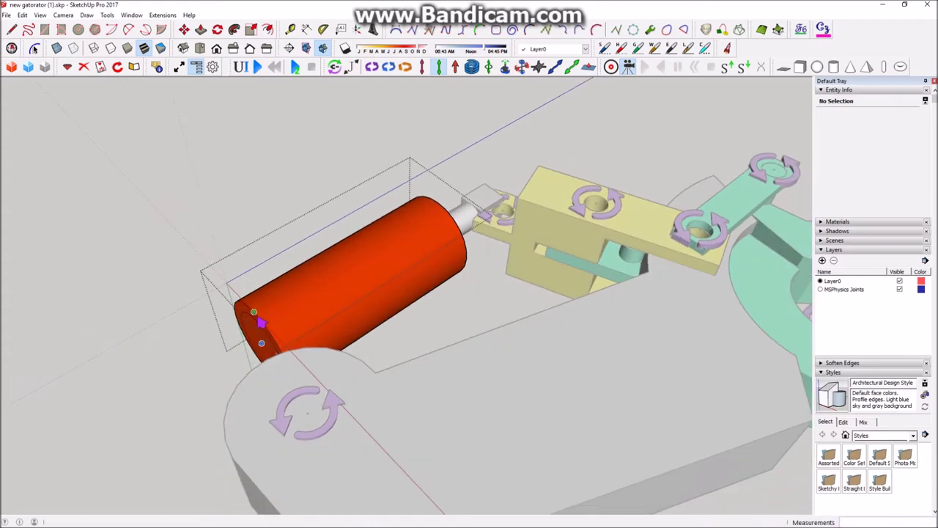
left_click(301, 284)
middle_click_drag(301, 284, 257, 182)
key("space")
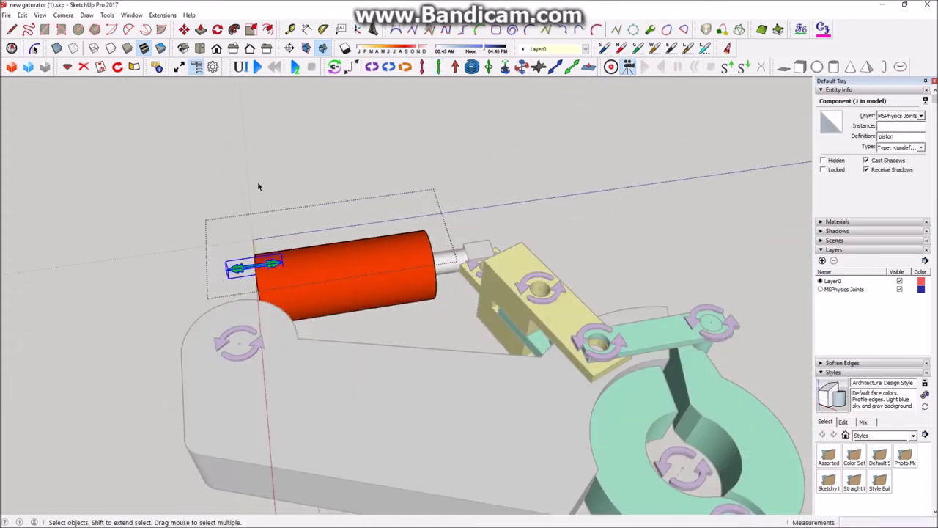
left_click(258, 181)
middle_click_drag(304, 246, 322, 260)
Step: Start the joint connection tool and connect the cylinder's piston joint to the grey piston rod
left_click(339, 69)
scroll(269, 111, "down", 2)
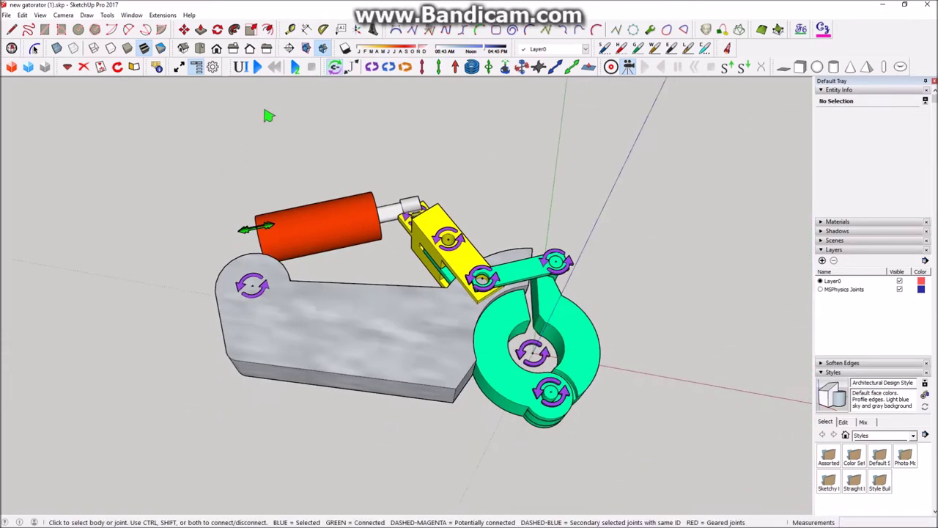
middle_click_drag(304, 140, 341, 96)
middle_click_drag(350, 242, 365, 222)
scroll(236, 305, "up", 3)
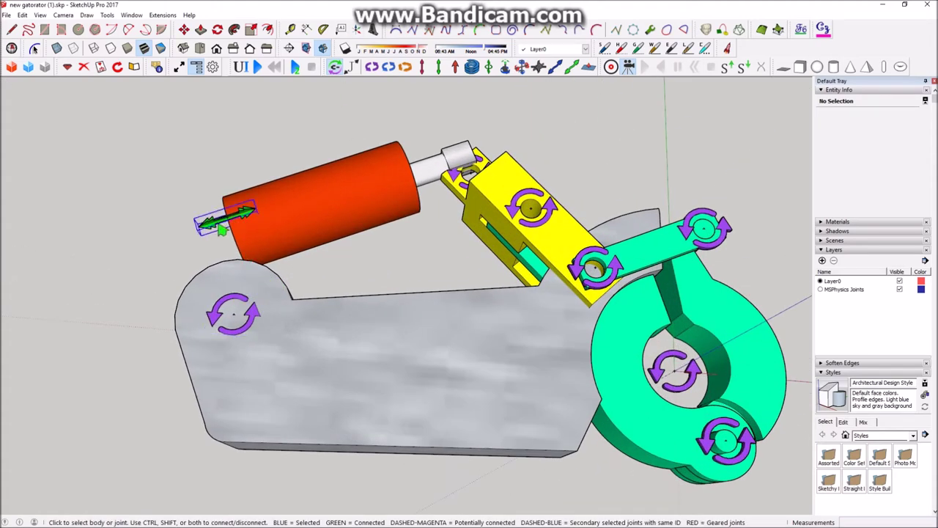
scroll(221, 229, "down", 3)
scroll(389, 177, "up", 3)
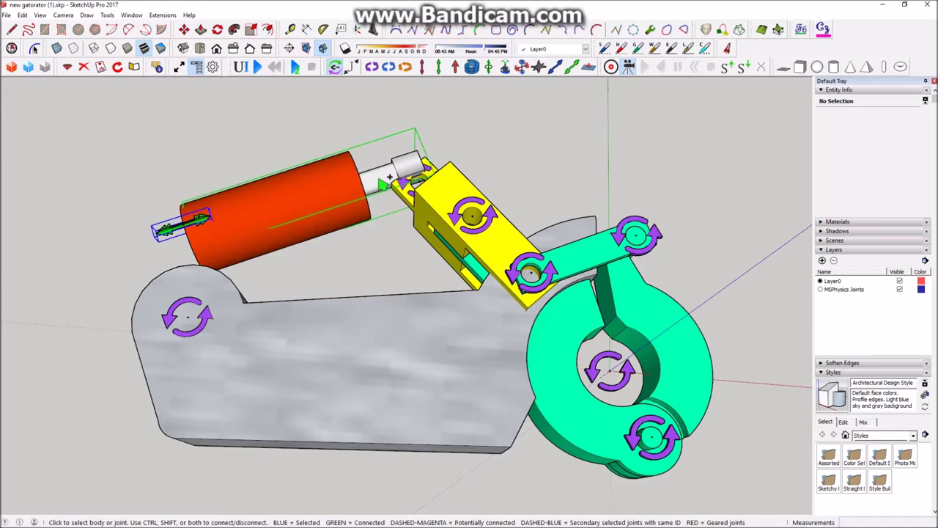
middle_click_drag(380, 181, 431, 266)
Step: Connect the fixed clamp jaw to the hinge in the yellow arm's middle hole and to the jaw pivot hinge
scroll(381, 185, "up", 2)
scroll(381, 186, "down", 2)
scroll(378, 208, "up", 2)
left_click(458, 248)
middle_click_drag(493, 221, 481, 262)
left_click(480, 262)
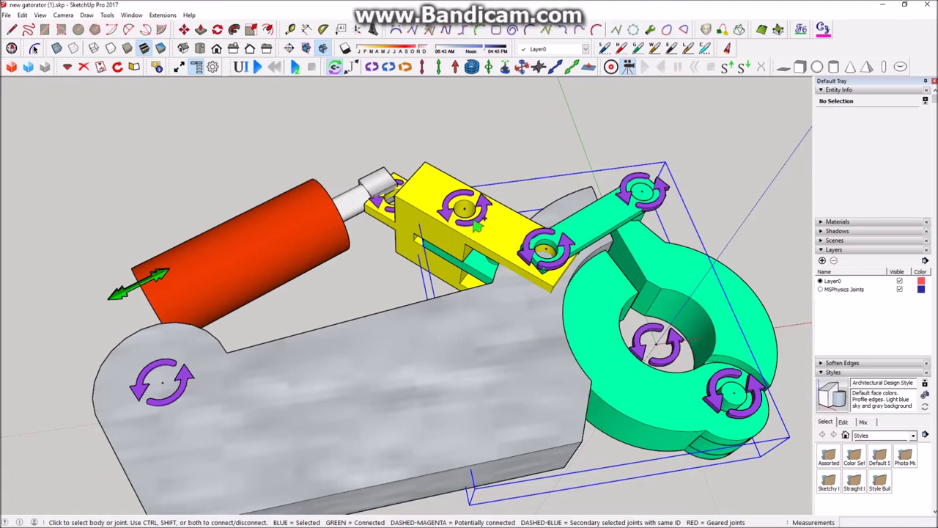
middle_click_drag(582, 286, 503, 282)
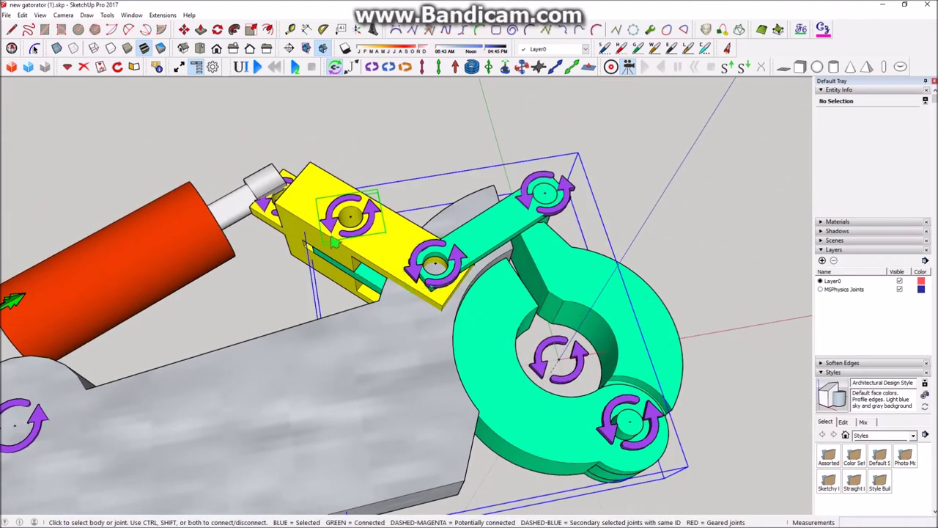
scroll(331, 242, "down", 2)
scroll(516, 375, "up", 2)
scroll(520, 367, "down", 2)
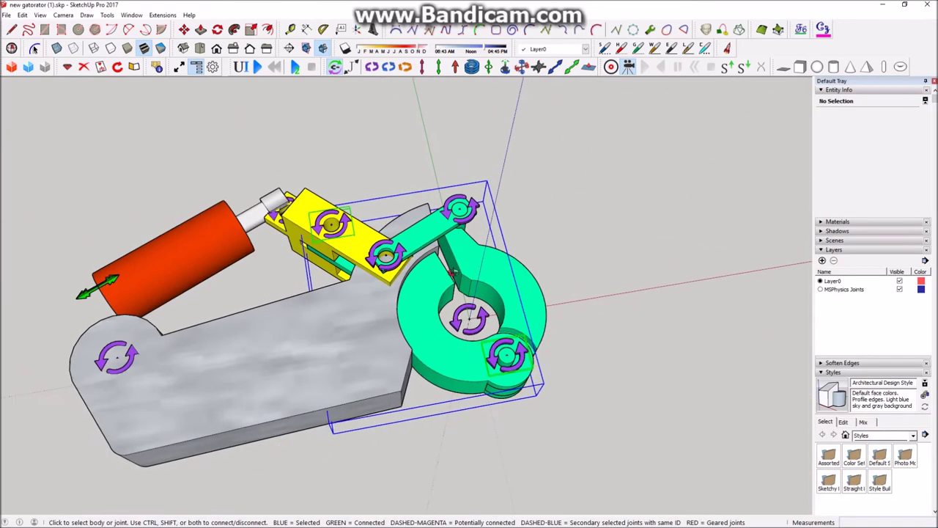
scroll(495, 325, "up", 1)
Step: Connect the green link to the hinge on the movable jaw's pin
middle_click_drag(464, 361, 448, 310)
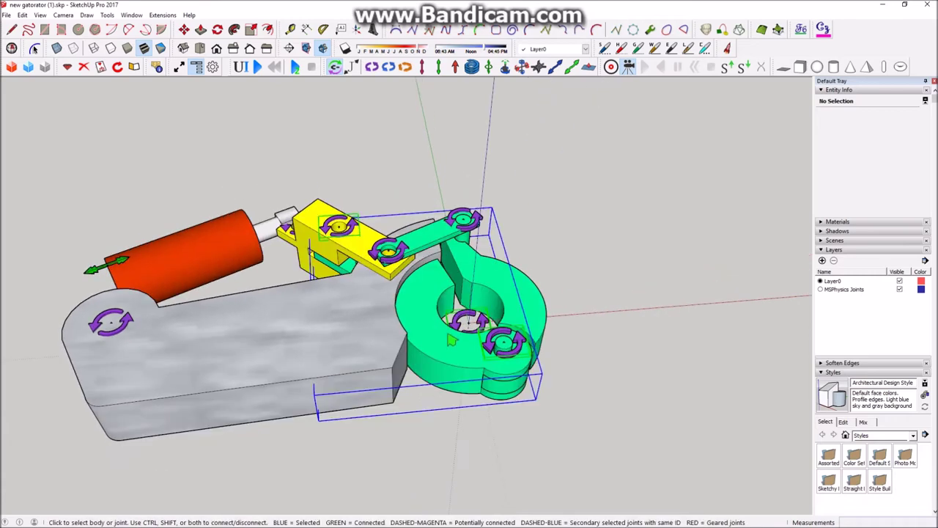
middle_click_drag(426, 353, 453, 287)
scroll(453, 283, "up", 2)
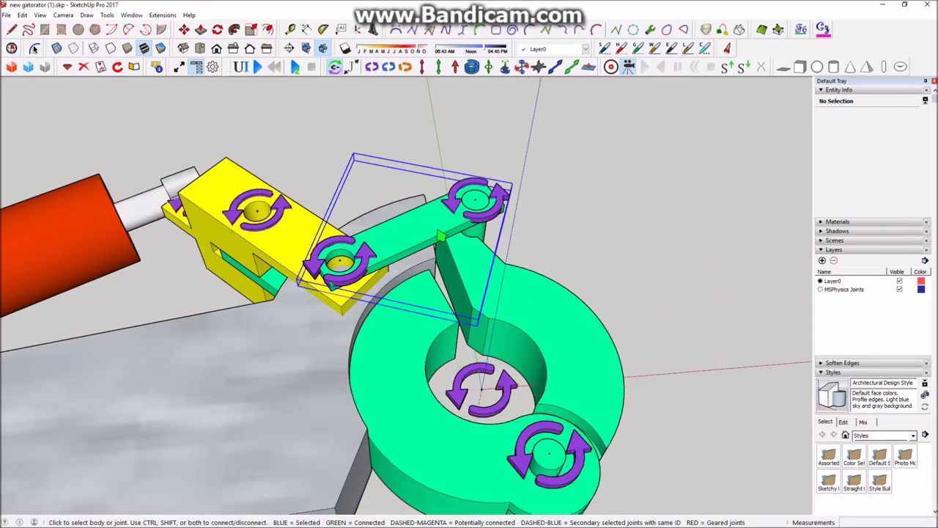
scroll(469, 279, "down", 2)
scroll(478, 276, "up", 3)
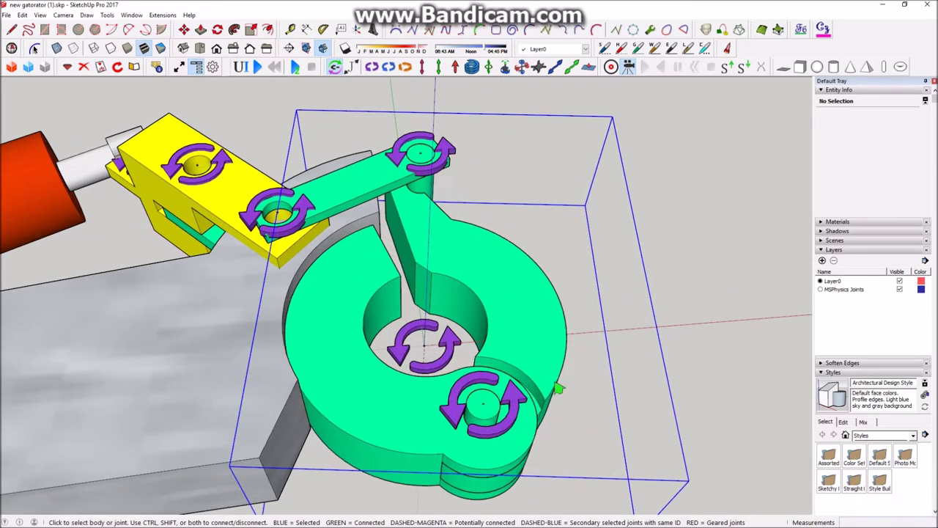
scroll(523, 354, "down", 1)
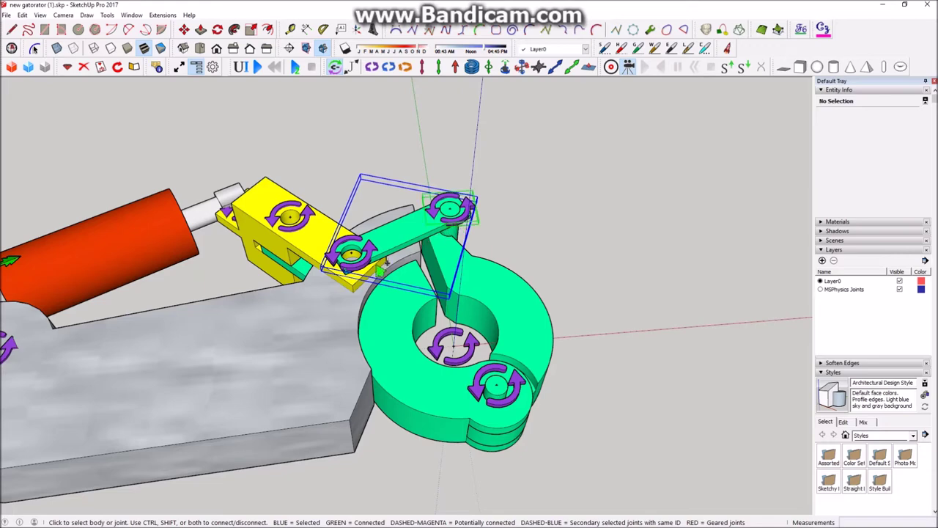
Step: Connect the yellow arm to the hinge where it meets the green link
middle_click_drag(471, 271, 381, 367)
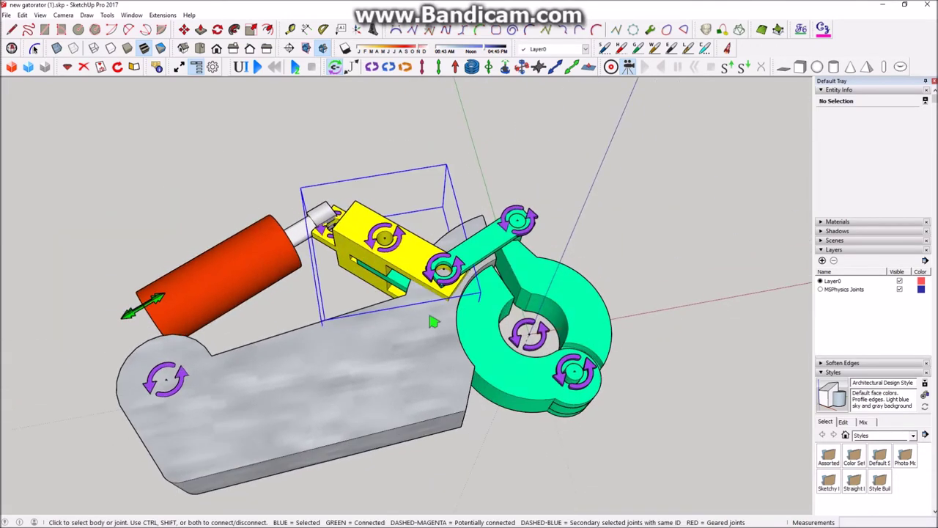
scroll(456, 282, "up", 3)
scroll(703, 264, "down", 2)
scroll(455, 243, "up", 4)
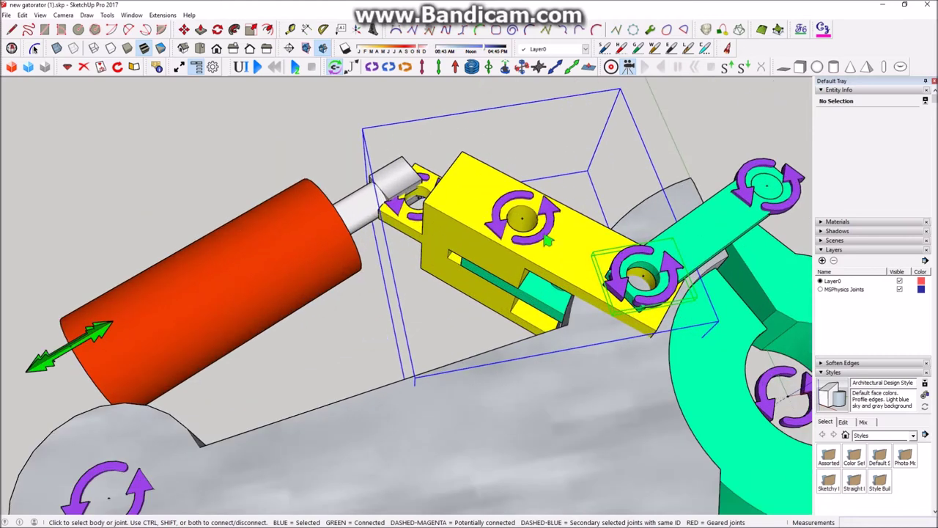
scroll(550, 244, "down", 2)
middle_click_drag(559, 310, 676, 229)
scroll(704, 337, "down", 2)
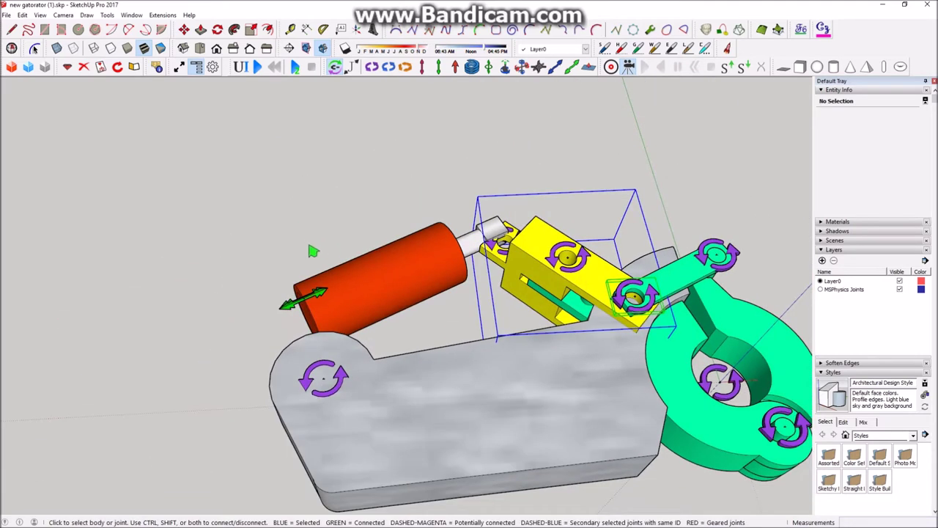
Step: Connect the red cylinder to the hinge joint at the rounded end of the grey base
scroll(313, 251, "up", 2)
left_click(360, 266)
scroll(352, 310, "up", 2)
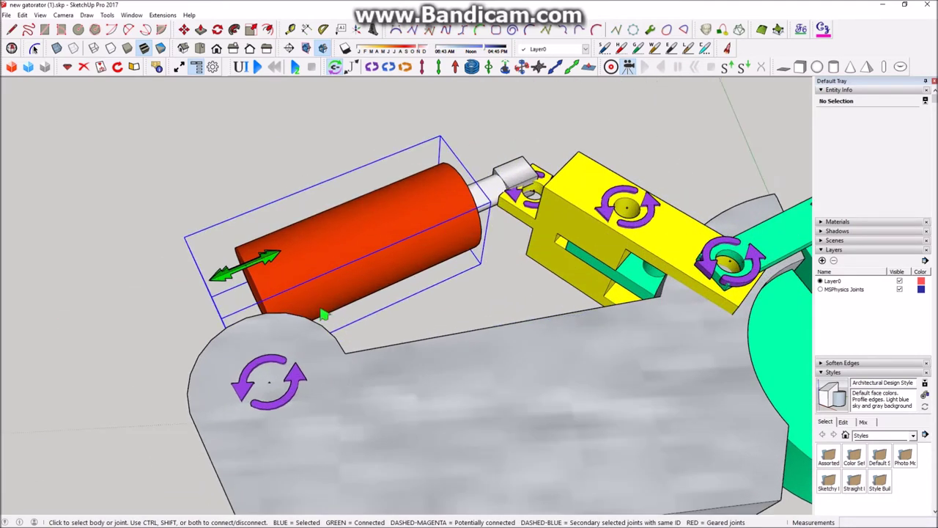
left_click(302, 385, "ctrl")
scroll(192, 241, "down", 2)
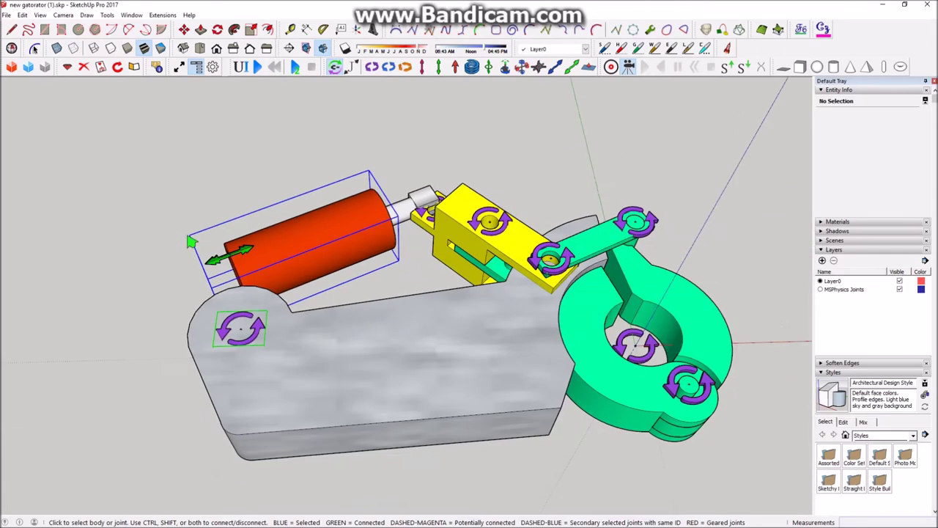
scroll(205, 253, "up", 2)
mouse_move(249, 282)
middle_mouse_down()
mouse_move(358, 342)
mouse_move(252, 290)
middle_mouse_up()
Step: Check the grey base's joint connections, leave the connection tool, and briefly run and reset the simulation
scroll(268, 326, "down", 1)
middle_click_drag(338, 251, 294, 262)
left_click(340, 333)
scroll(340, 333, "down", 2)
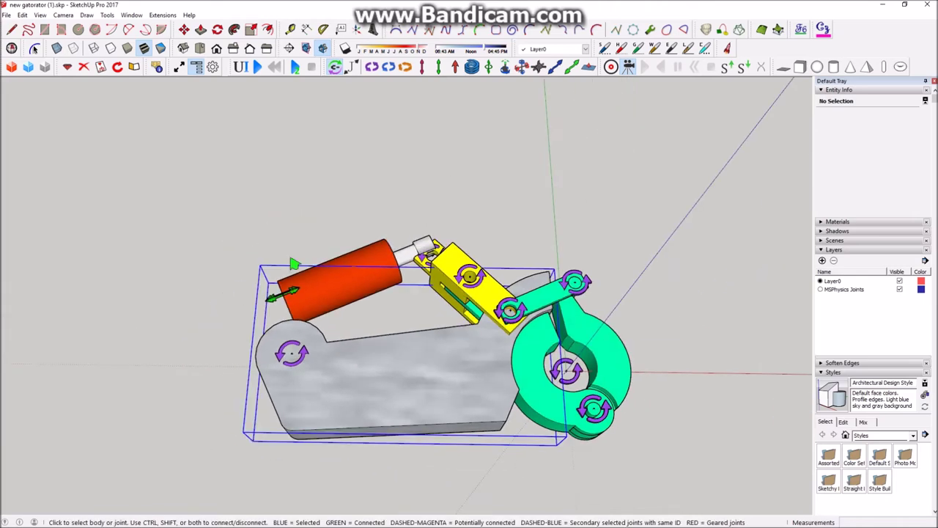
left_click(383, 225)
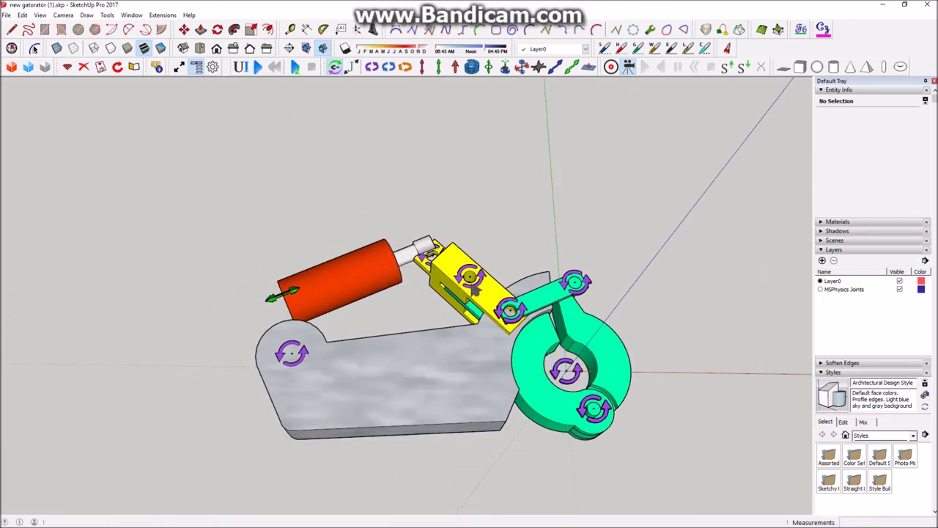
left_click(277, 67)
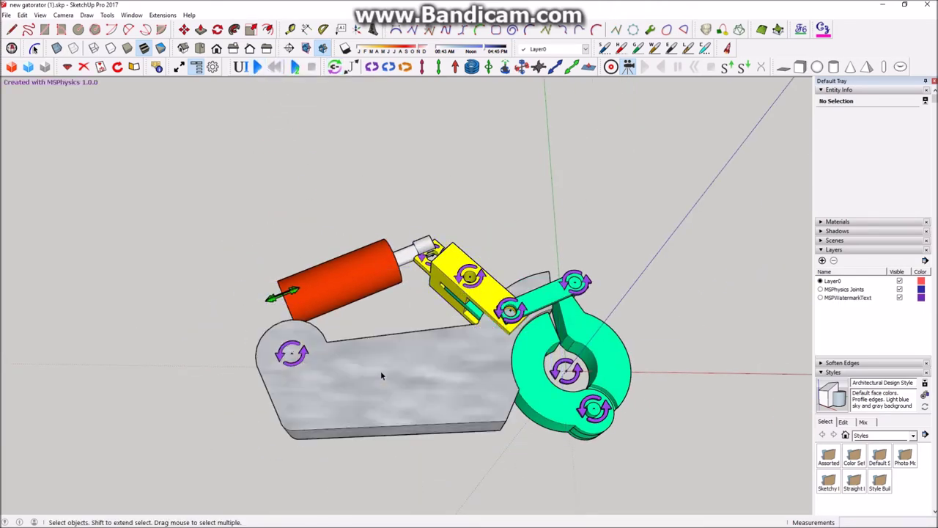
Step: Set the MSPhysics state of the grey base group to Static
left_click(381, 372)
middle_click_drag(380, 373, 341, 344)
right_click(342, 345)
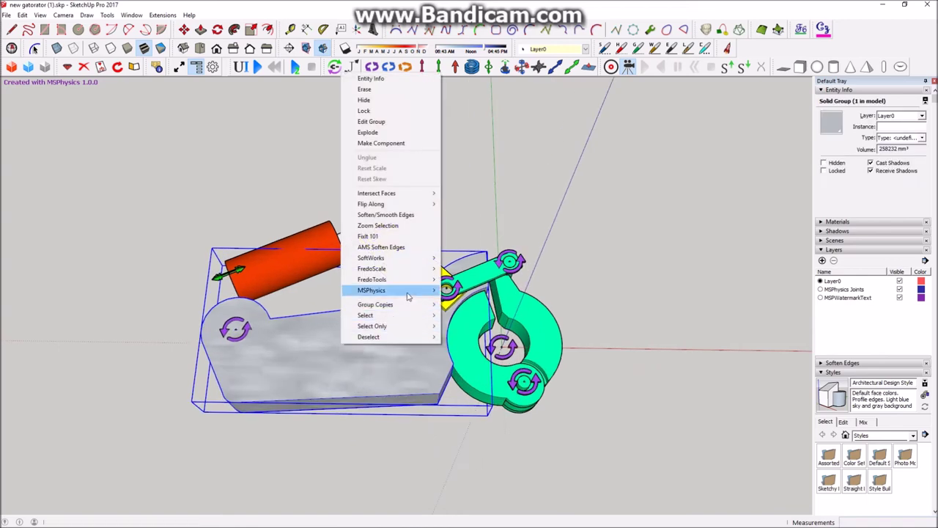
mouse_move(408, 295)
mouse_move(458, 291)
left_click(559, 301)
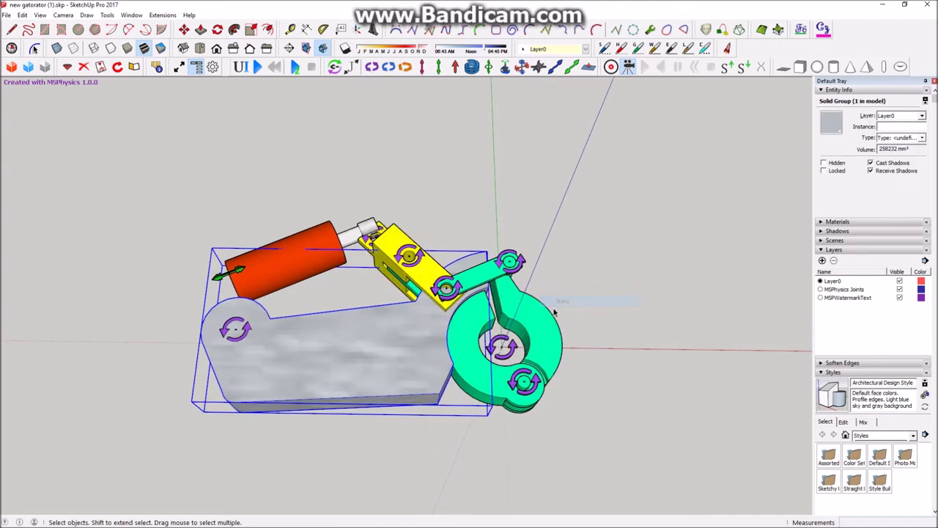
middle_click_drag(480, 389, 448, 363)
scroll(447, 360, "down", 2)
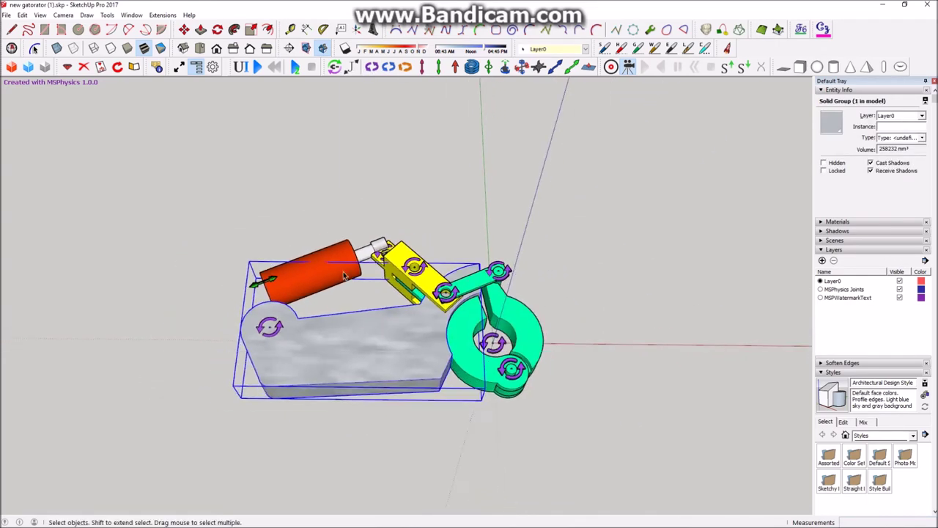
Step: Run the physics simulation to check that the linkage holds together, and reset it
middle_click_drag(343, 276, 331, 218)
left_click(331, 218)
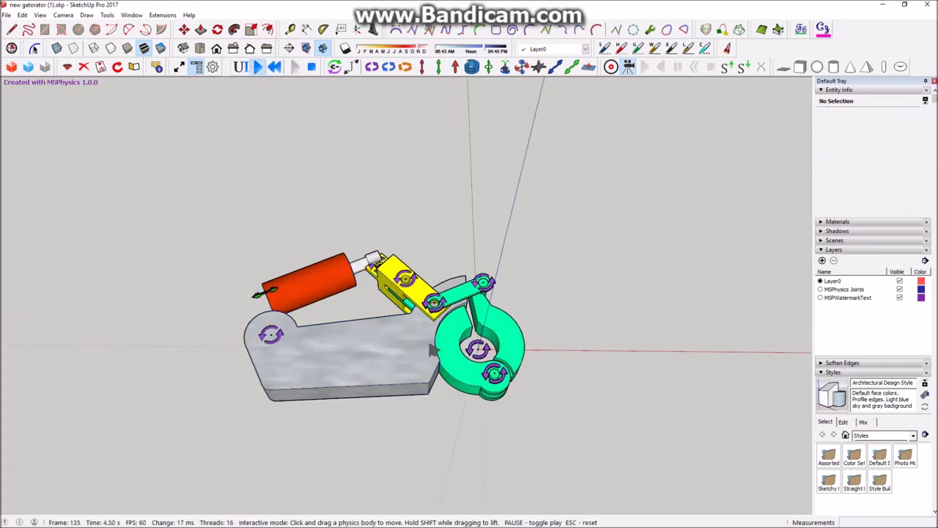
scroll(432, 350, "up", 4)
middle_click_drag(413, 348, 310, 88)
left_click(312, 66)
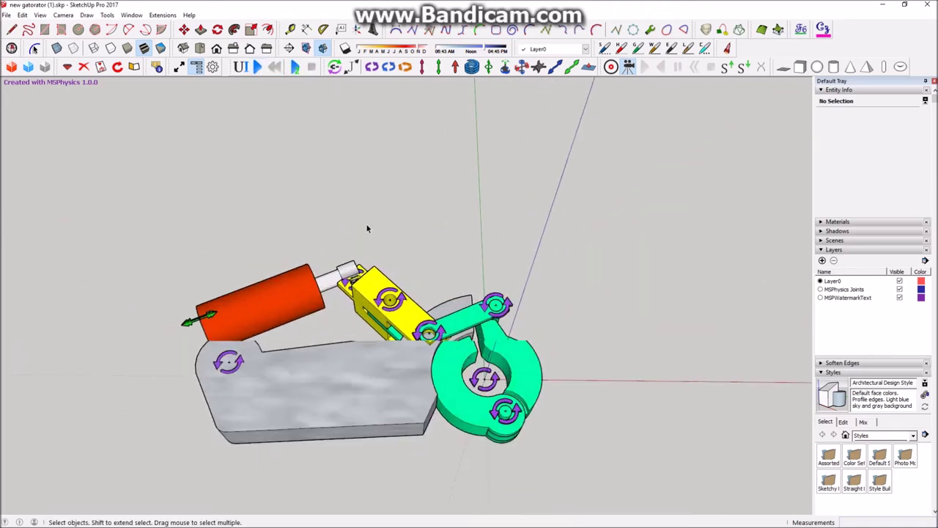
Step: Open the cylinder group and give its piston joint the controller slider("Piston", 0.0, -1000.0, 1000.0)
scroll(192, 322, "up", 3)
left_click(190, 326)
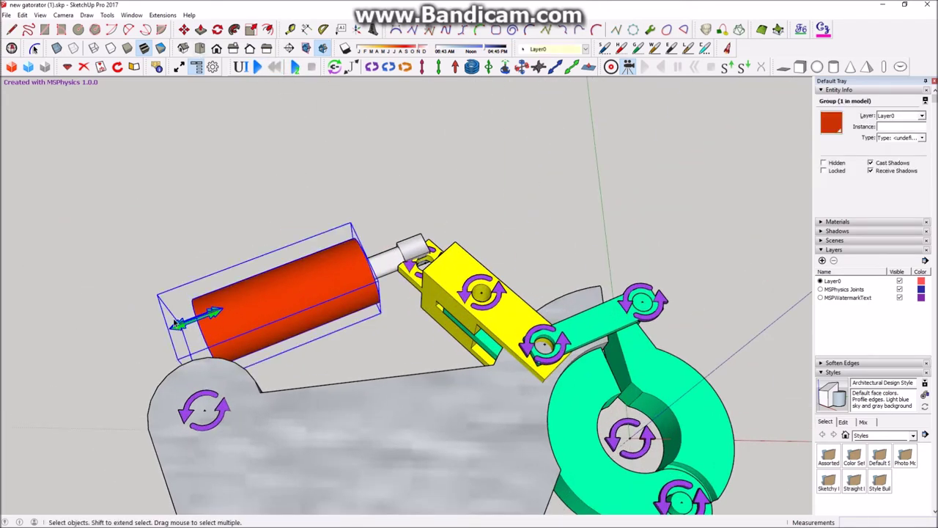
double_click(183, 323)
left_click(192, 319)
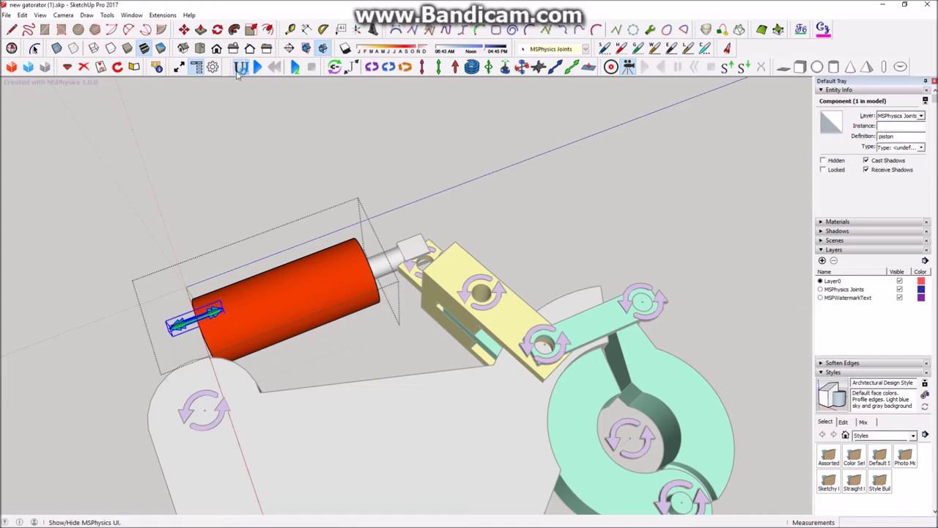
left_click(239, 69)
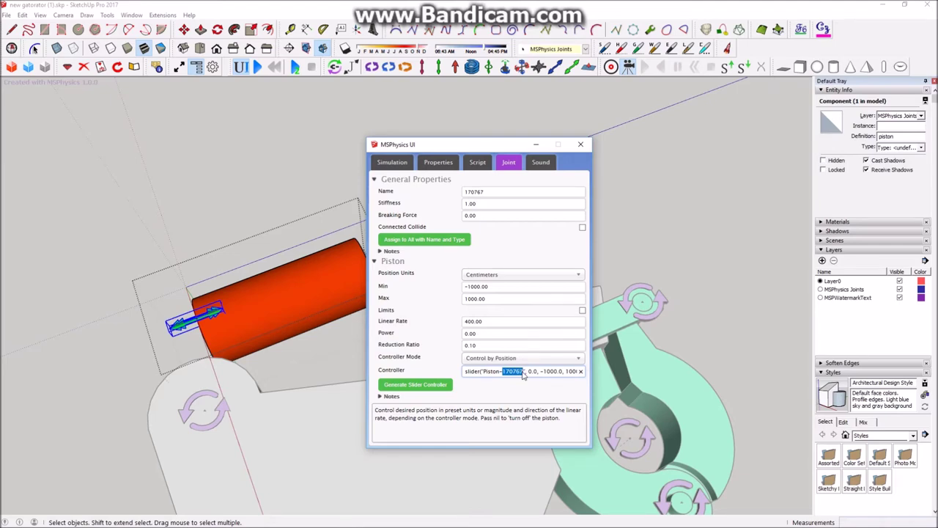
left_click(202, 227)
Step: Measure the piston rod's length from the cylinder's front end with the Line tool, discard the line and close the cylinder group
middle_click_drag(200, 270, 271, 284)
left_click(190, 313)
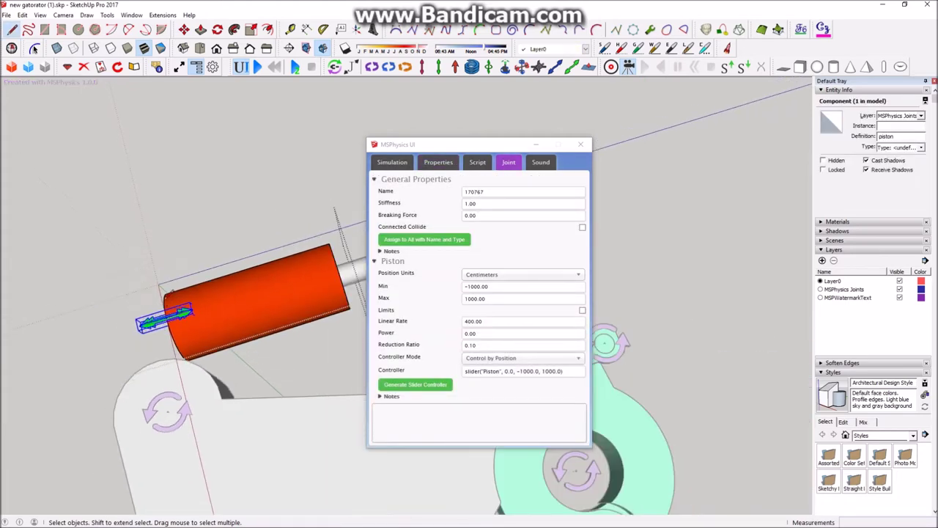
left_click(33, 49)
scroll(146, 311, "down", 2)
scroll(257, 293, "up", 1)
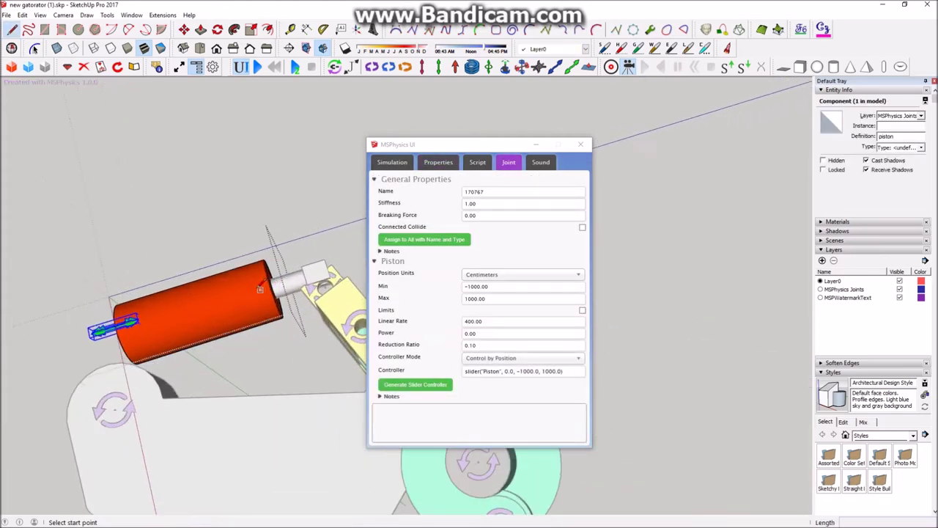
left_click(315, 265)
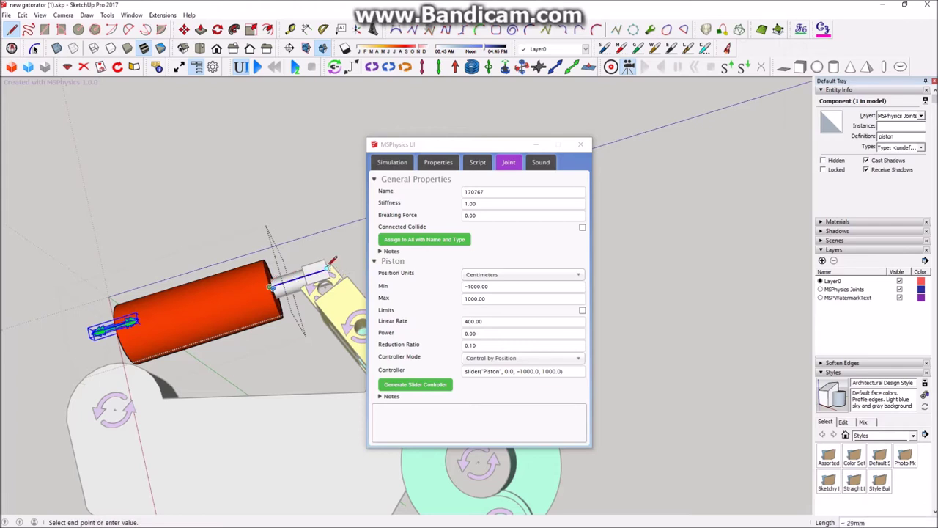
middle_click_drag(333, 258, 332, 247)
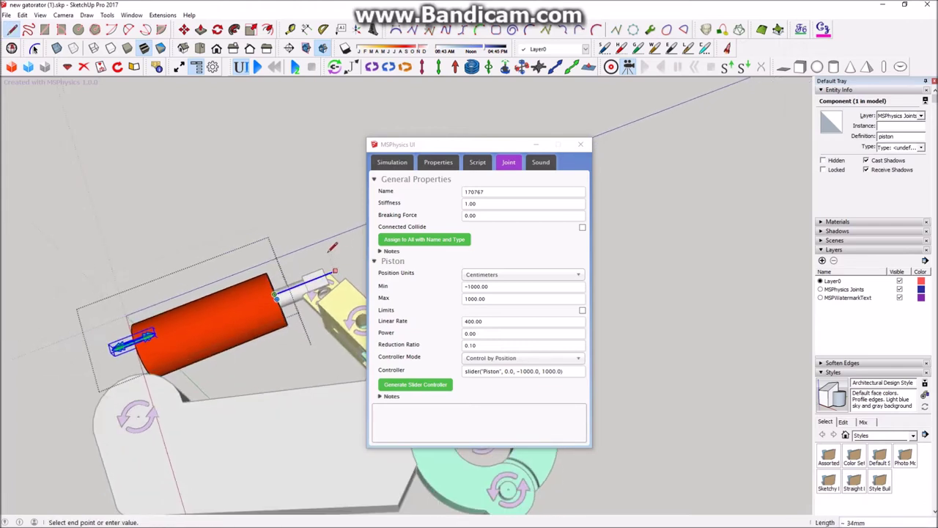
key("space")
left_click(307, 212)
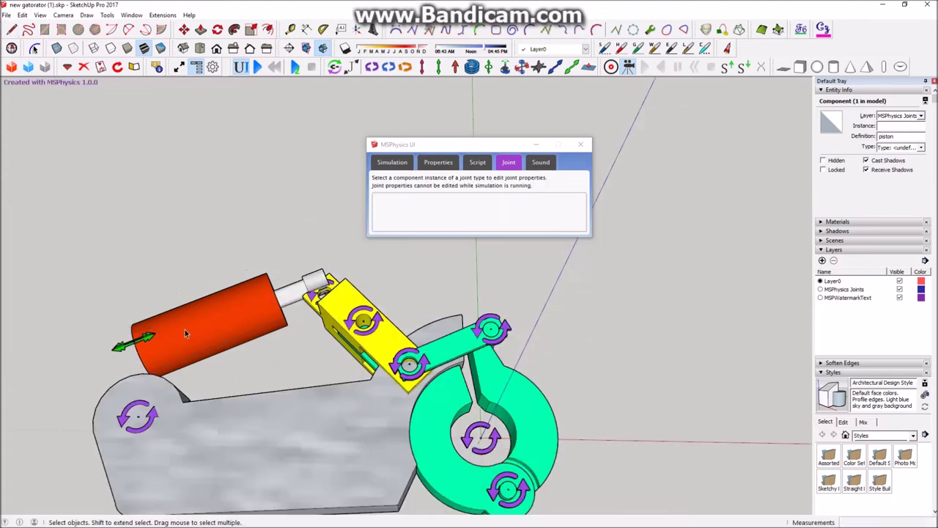
Step: Set the cylinder's piston joint to Millimeters with the controller slider("Piston", 0.0, 0, 30.0), and close the group
double_click(125, 350)
left_click(126, 349)
middle_click_drag(186, 377, 227, 374)
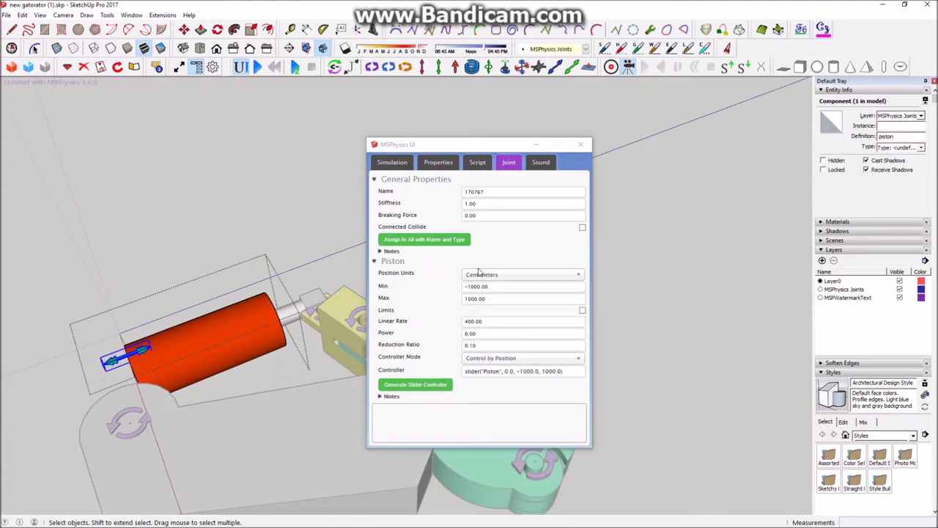
left_click(495, 277)
left_click(488, 300)
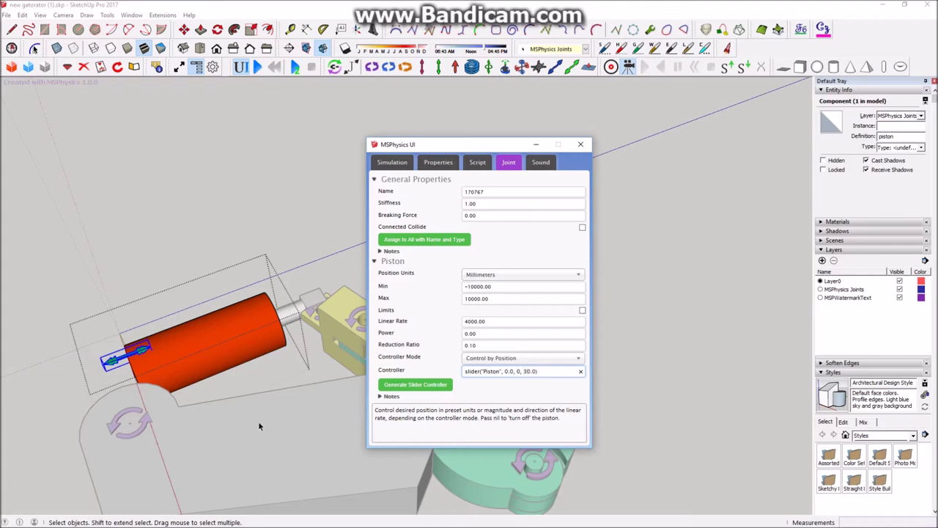
middle_click_drag(259, 426, 254, 233)
left_click(251, 209)
Step: Run the simulation, move the Piston slider to test the linkage's travel, and reset the simulation
scroll(254, 233, "down", 1)
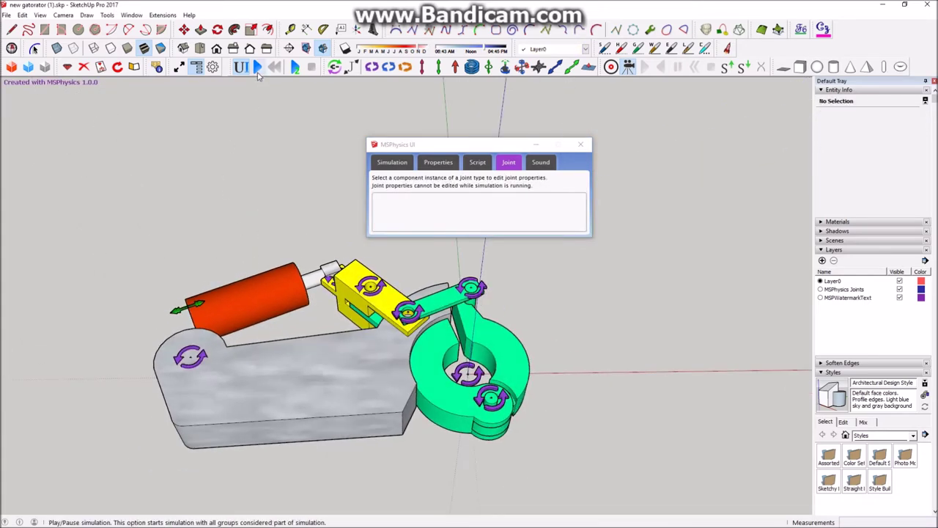
left_click_drag(731, 497, 856, 505)
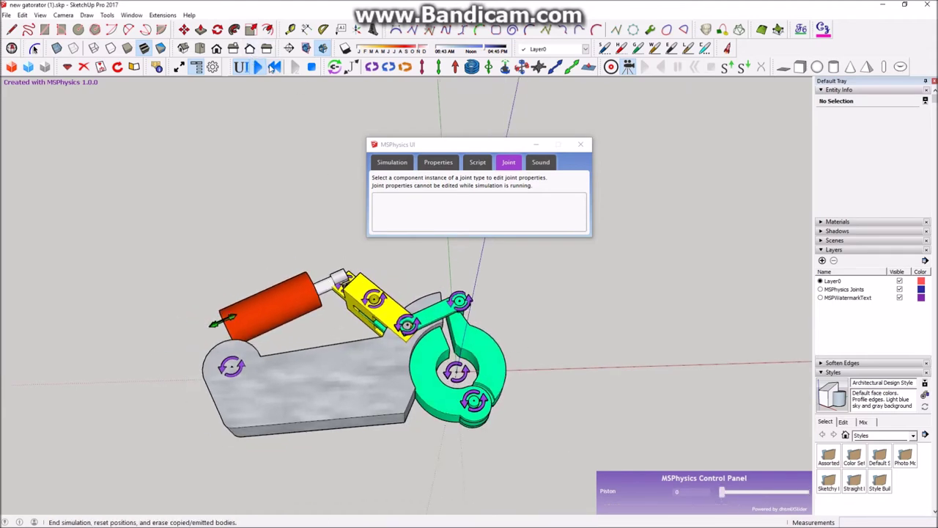
left_click(274, 66)
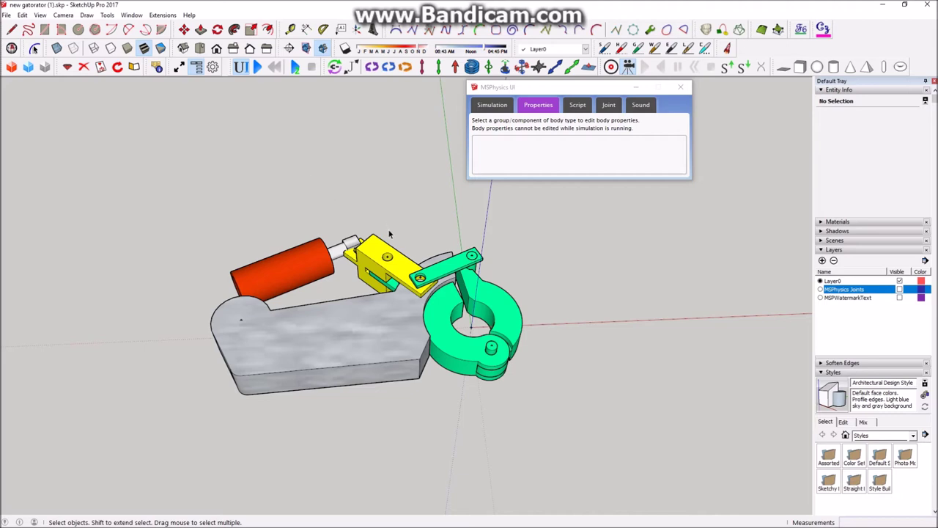
Step: Turn on Collision Wireframe in the MSPhysics debug drawing settings and start the simulation
middle_click_drag(541, 278, 316, 152)
scroll(456, 290, "up", 2)
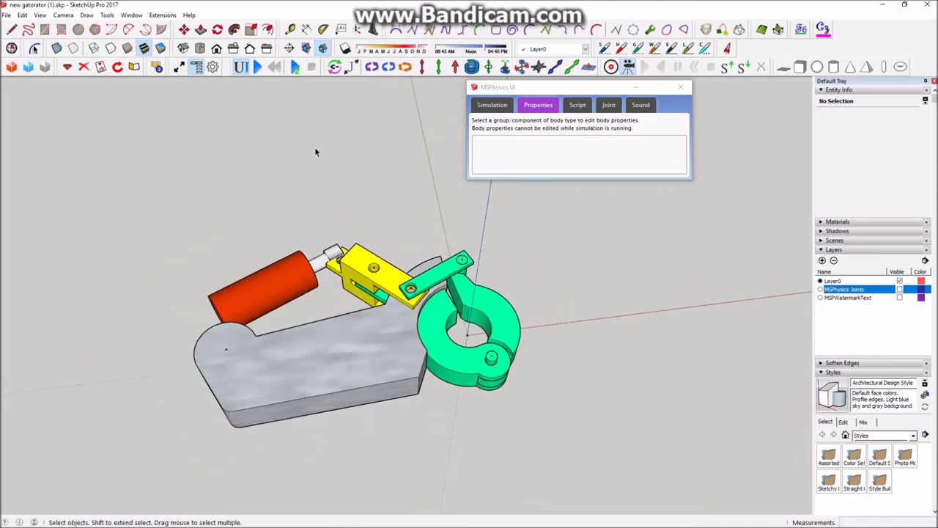
left_click(499, 107)
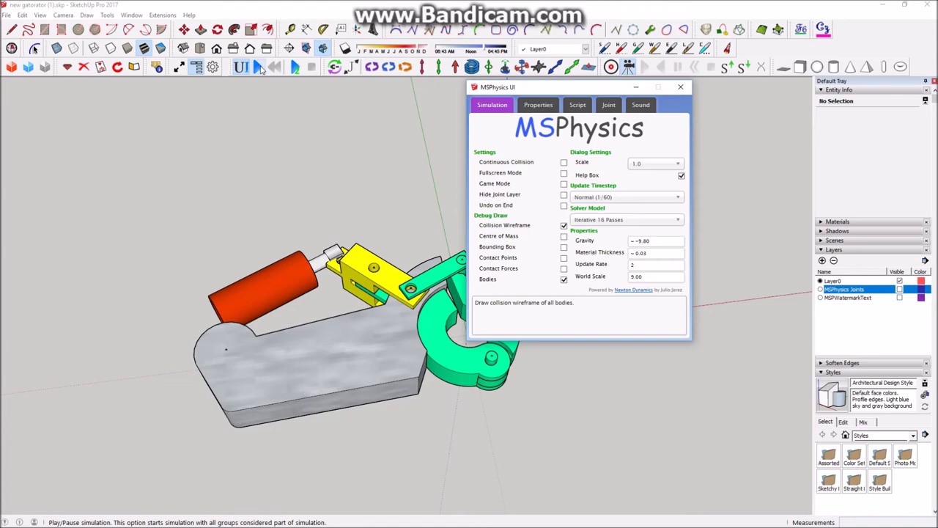
left_click(260, 68)
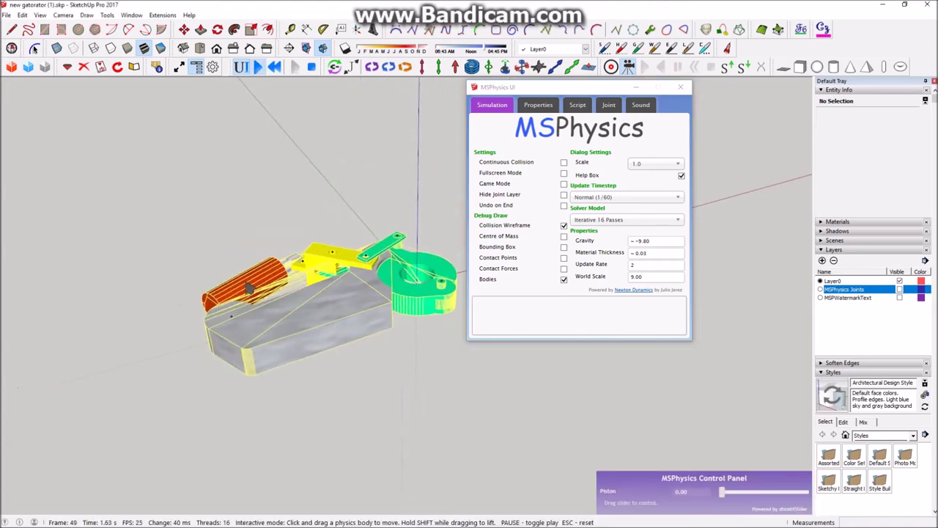
Step: Examine the collision wireframes around the grey base, cylinder, yellow lever and clamp jaws from several angles
middle_click_drag(249, 288, 267, 416)
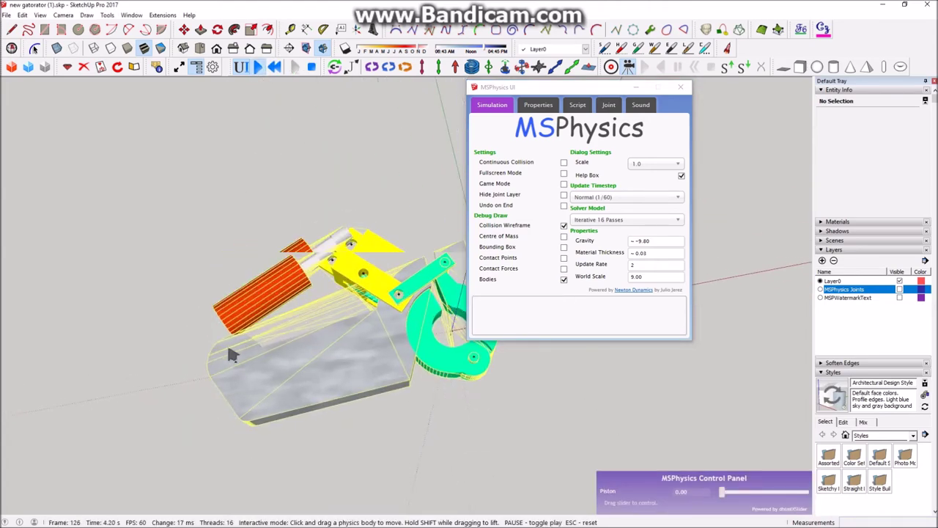
middle_click_drag(224, 348, 367, 351)
scroll(405, 283, "up", 3)
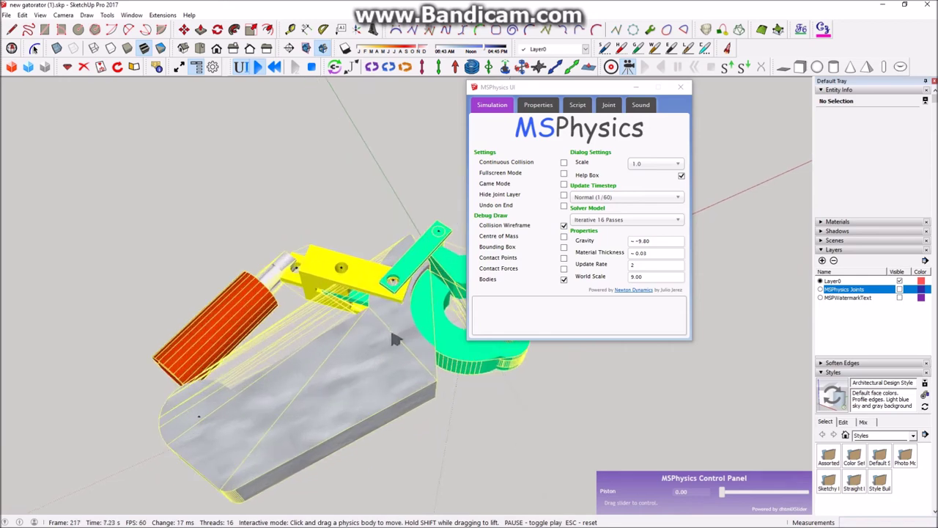
middle_click_drag(197, 410, 229, 458)
scroll(377, 238, "up", 3)
middle_click_drag(322, 235, 310, 286)
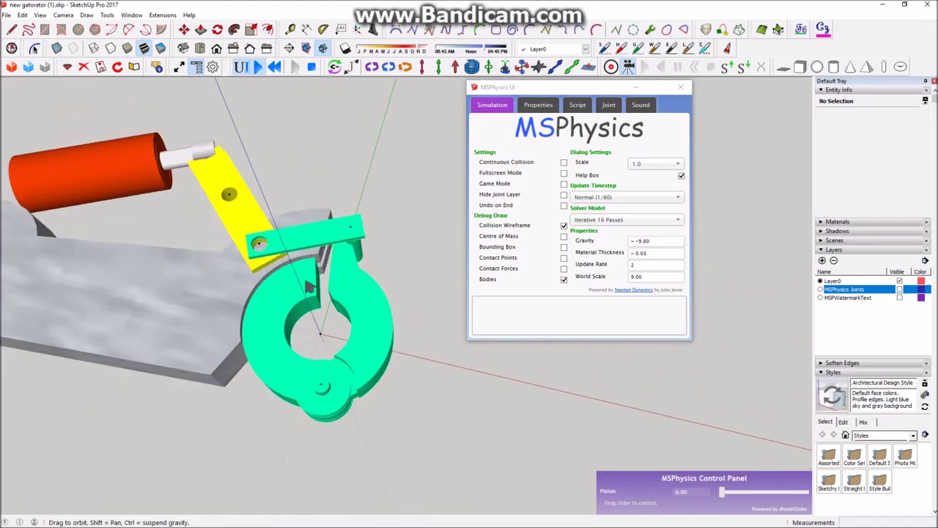
middle_click_drag(381, 309, 309, 345)
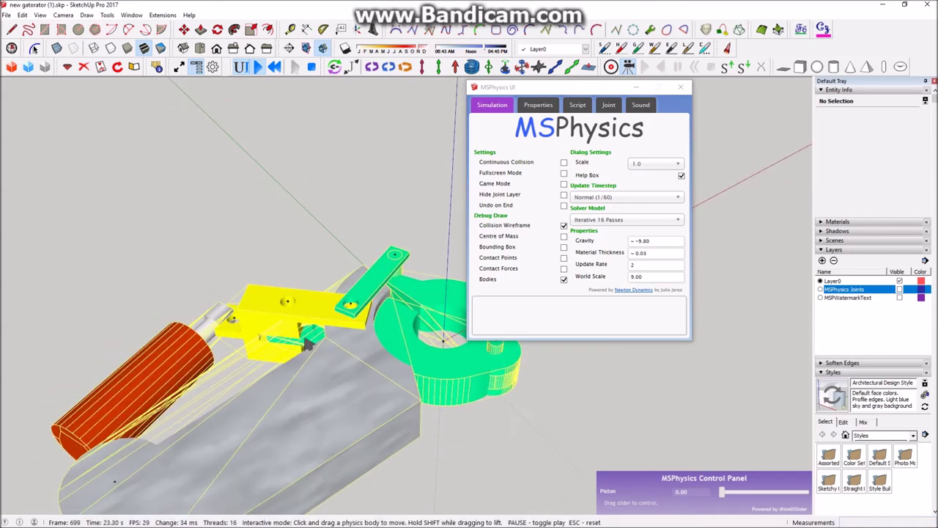
Step: Try pulling the yellow lever in the running simulation, inspect how the collision shapes overlap, and reset the simulation
left_click_drag(269, 323, 308, 301)
left_click(261, 313)
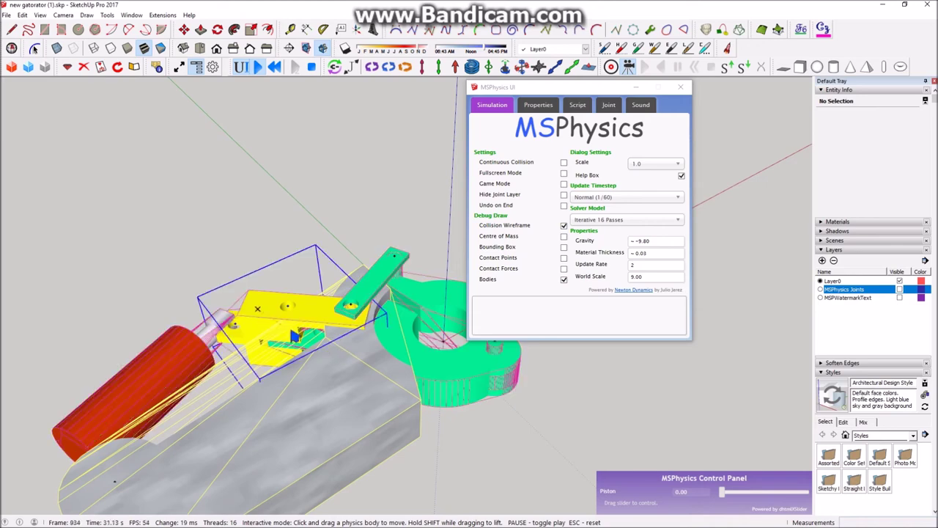
middle_click_drag(319, 293, 297, 279)
middle_click_drag(333, 220, 309, 247)
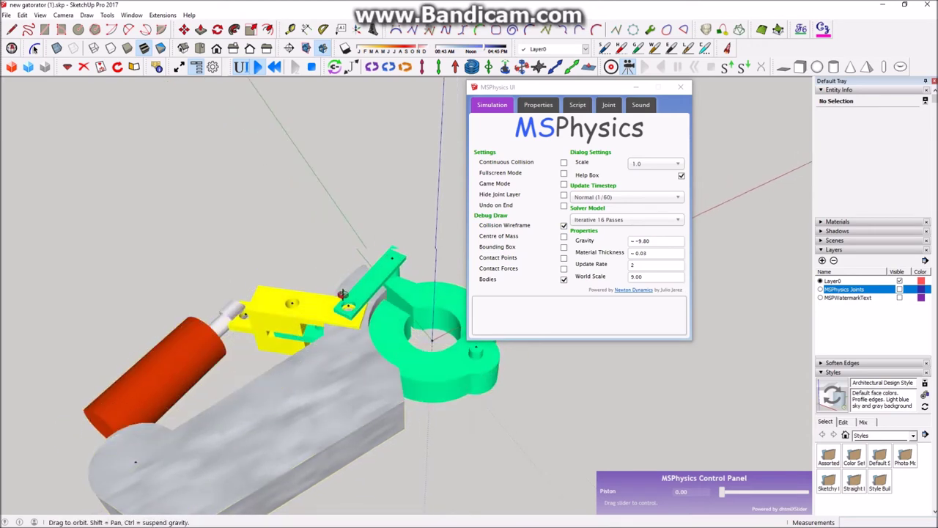
scroll(309, 247, "down", 2)
left_click(274, 66)
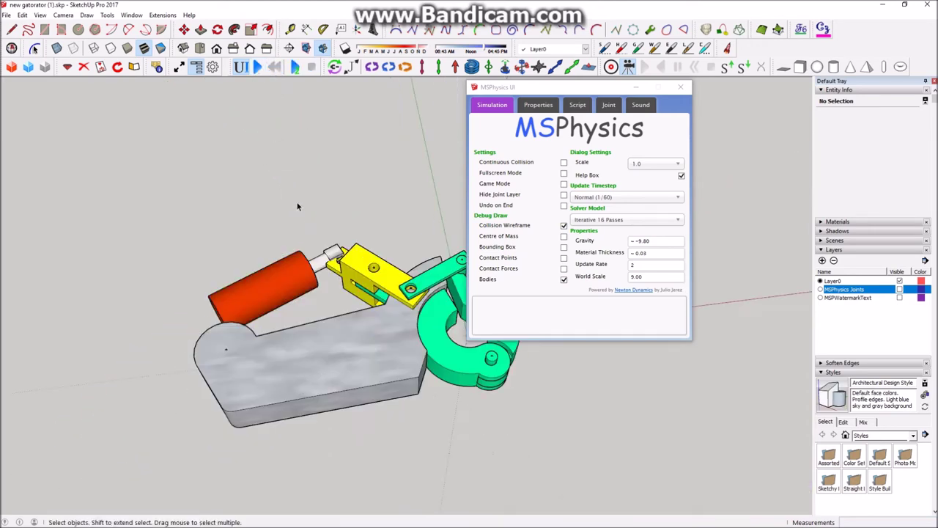
Step: Turn off the Collidable state of the grey base group
left_click(202, 353)
middle_click_drag(356, 318, 393, 309)
middle_click_drag(356, 347, 286, 351)
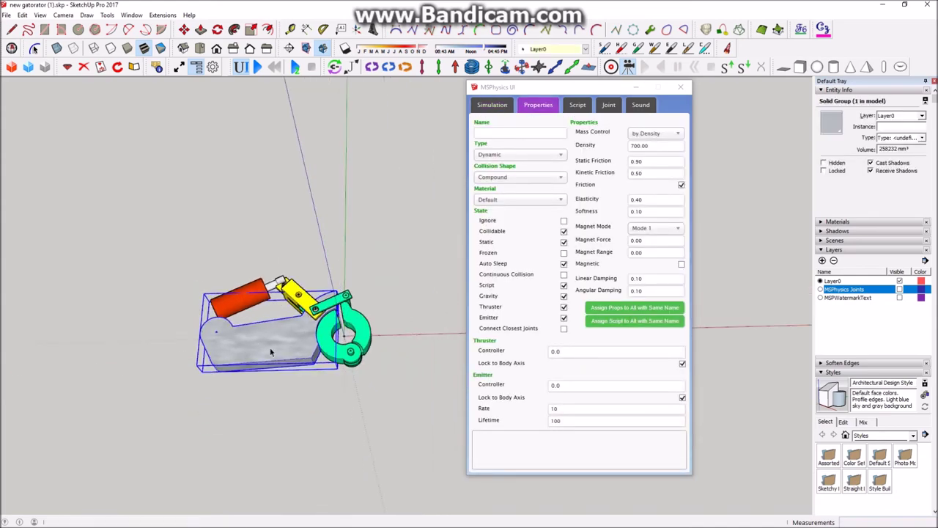
scroll(268, 352, "up", 4)
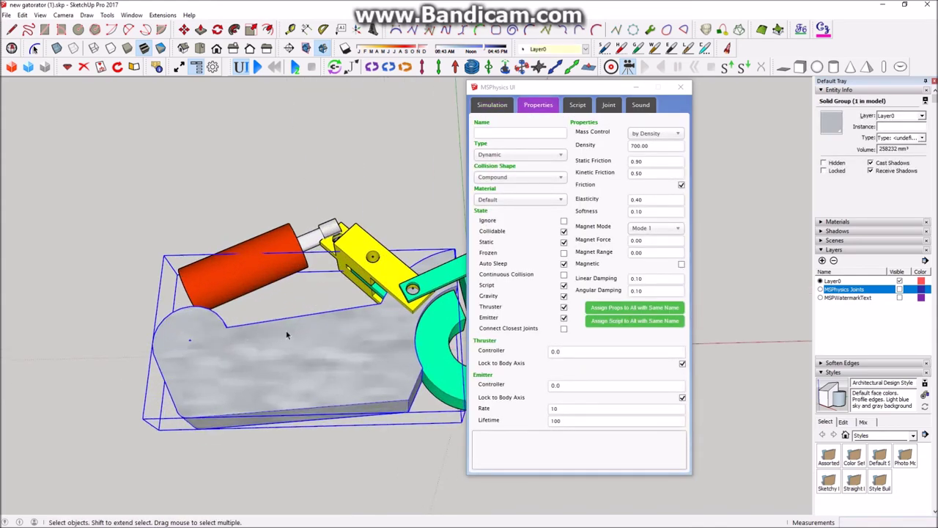
scroll(287, 335, "down", 2)
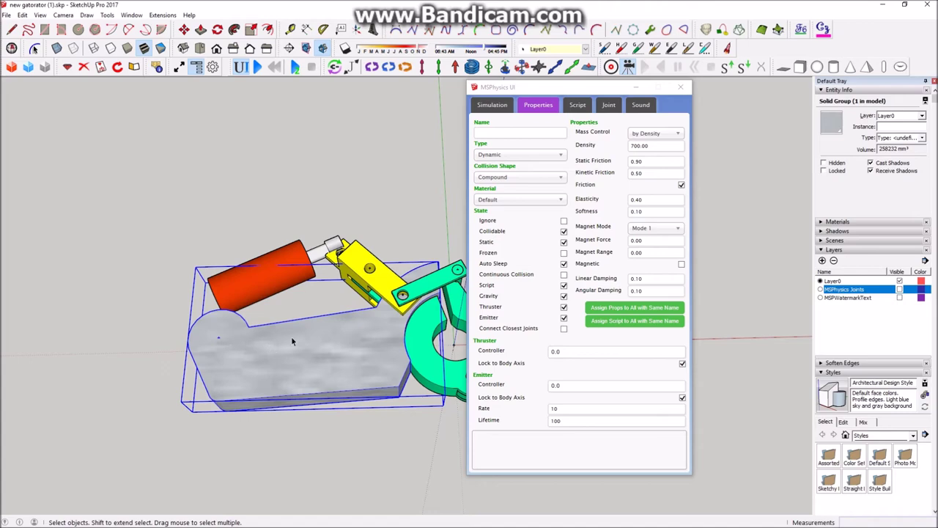
middle_click_drag(292, 341, 297, 271)
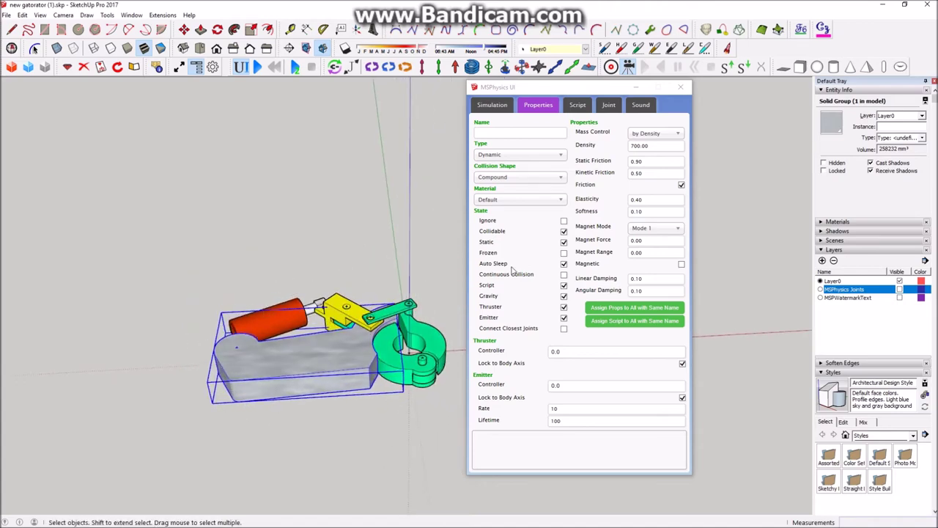
left_click(564, 231)
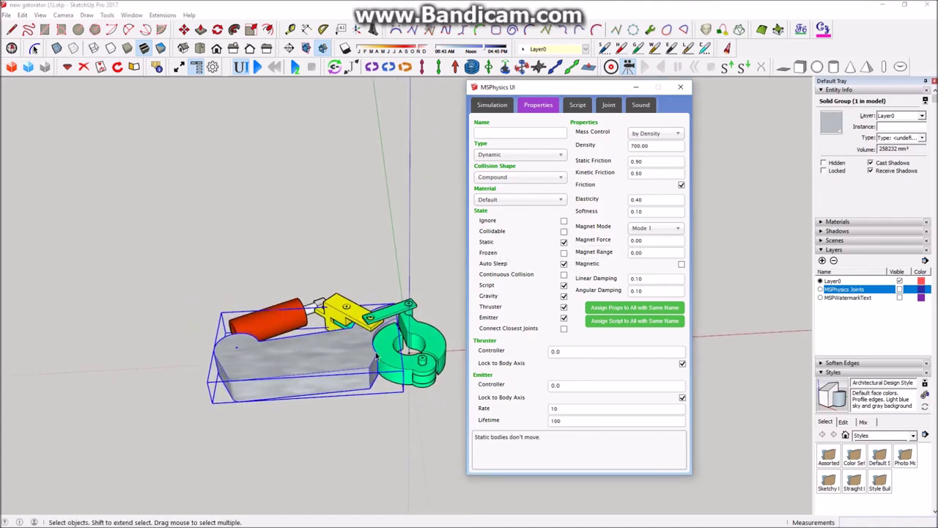
Step: Turn off the Collidable state of both green clamp jaw groups
left_click(376, 356)
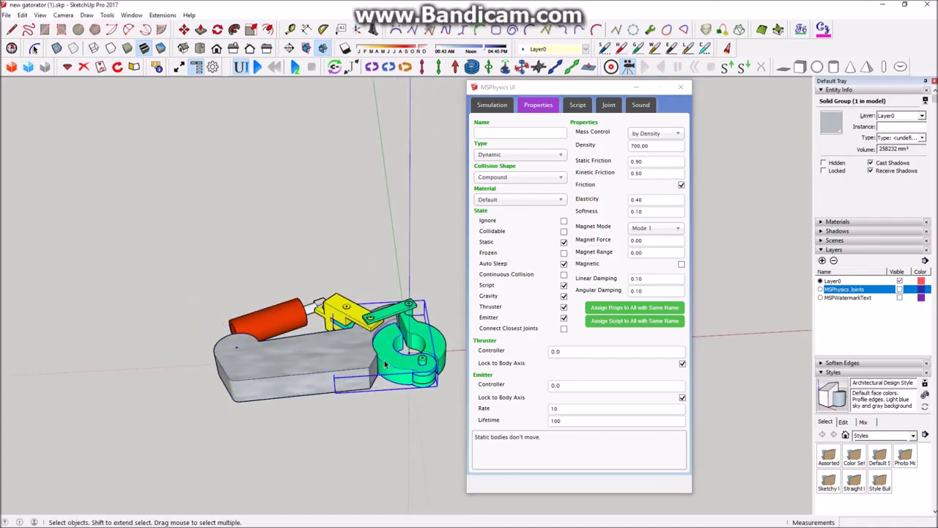
left_click(433, 348)
left_click(563, 231)
middle_click_drag(432, 312, 397, 338)
scroll(390, 321, "up", 5)
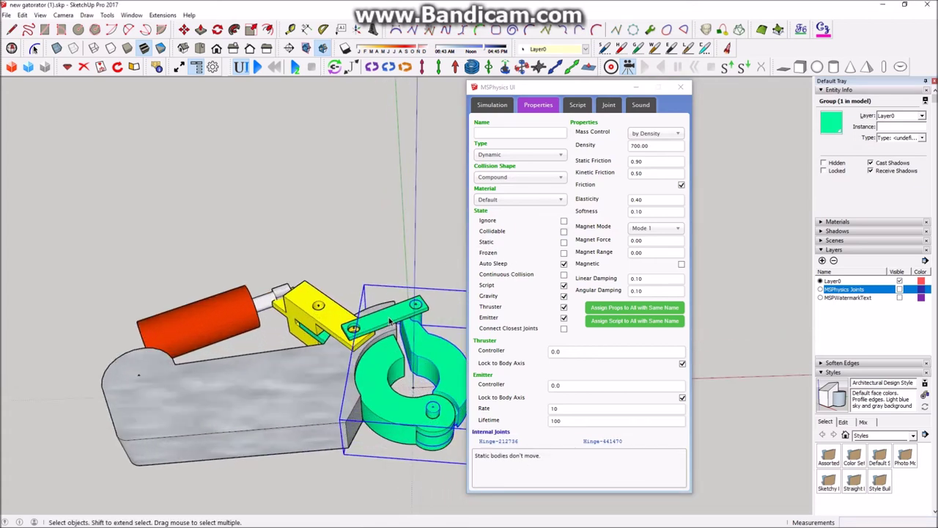
Step: Turn off the Collidable state of the green link bar, yellow lever, red cylinder and piston rod
left_click(390, 321)
left_click(335, 316)
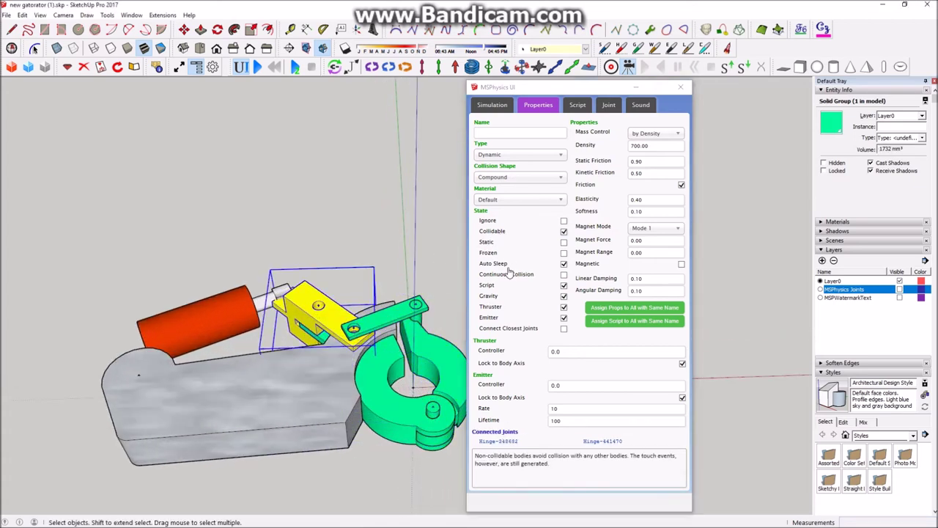
mouse_move(379, 333)
middle_mouse_down()
mouse_move(335, 333)
mouse_move(374, 339)
middle_mouse_up()
left_click(326, 332)
left_click(233, 306)
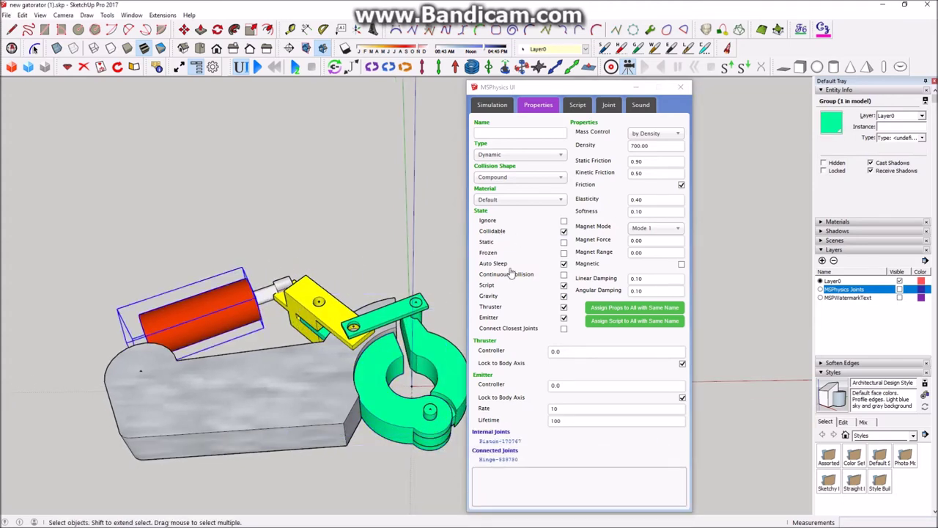
Step: Check the Collidable state of the base, link bar, yellow lever, clamp jaw, cylinder and piston rod one after another
left_click(308, 399)
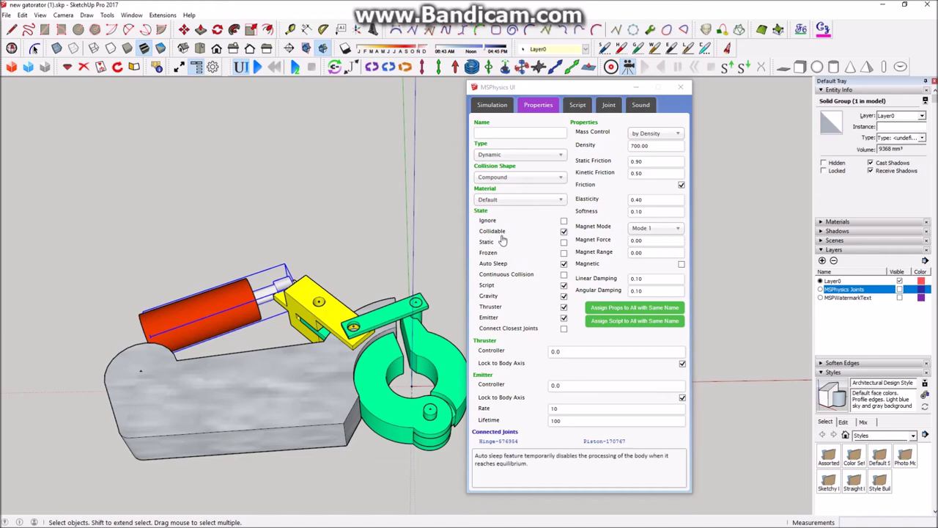
middle_click_drag(307, 400, 236, 401)
left_click(236, 401)
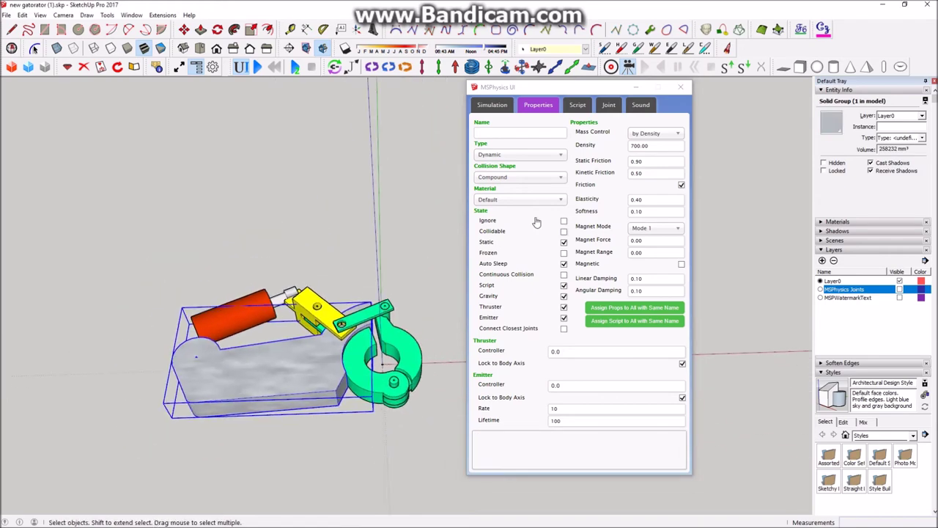
middle_click_drag(360, 272, 433, 381)
left_click(433, 382)
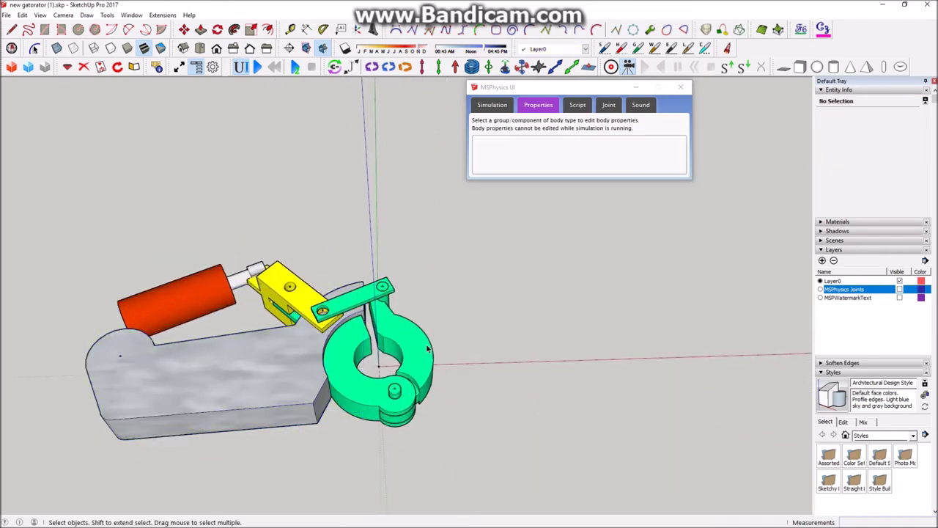
left_click(359, 304)
left_click(346, 304)
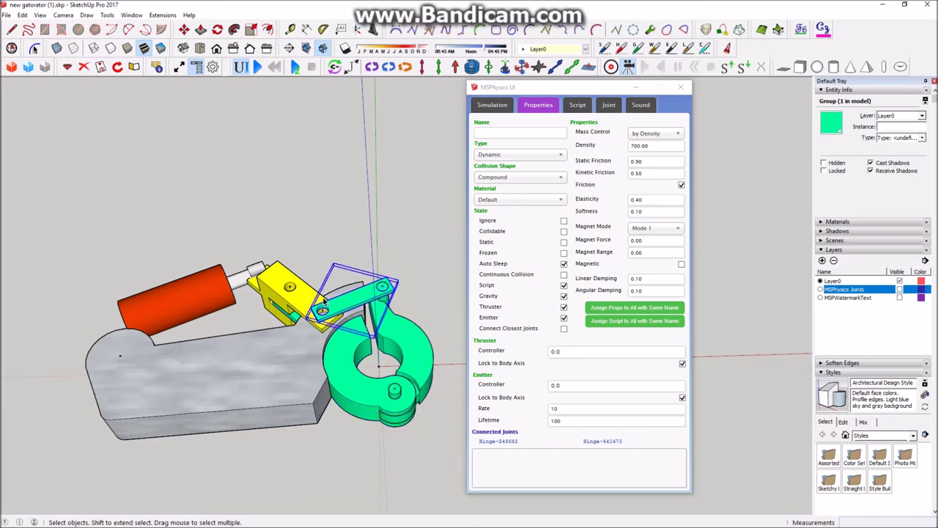
left_click(302, 299)
middle_click_drag(307, 289, 305, 392)
scroll(287, 316, "up", 3)
left_click(260, 310)
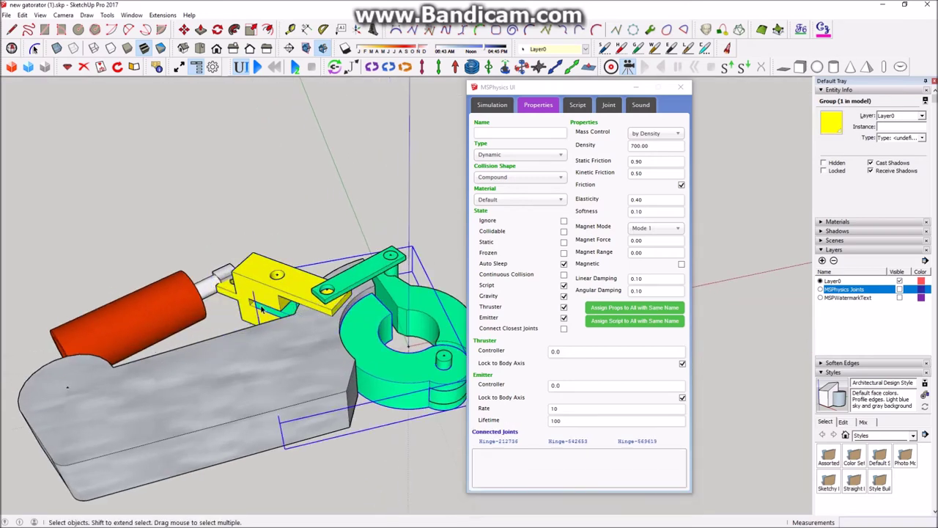
left_click(165, 301)
left_click(209, 286)
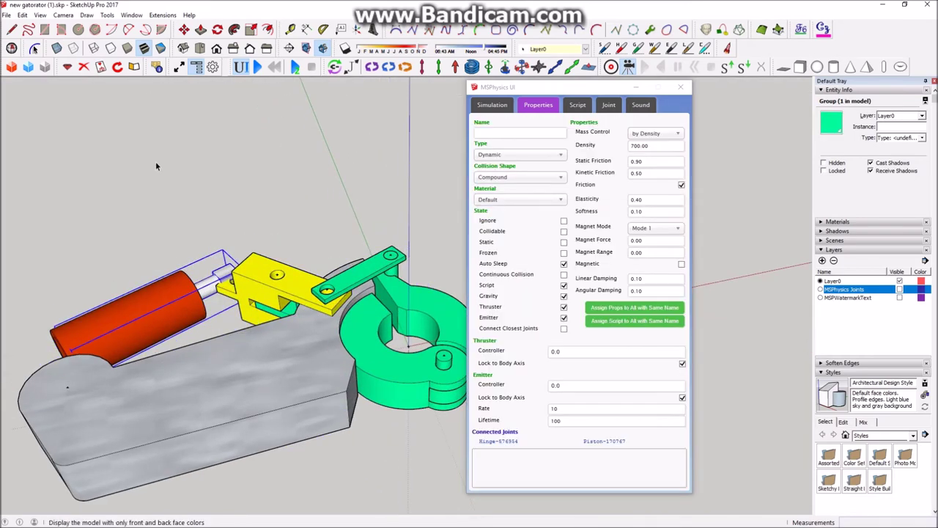
Step: Run the simulation and pull the yellow lever from several angles to test the linkage without collisions
left_click(156, 165)
left_click(260, 67)
middle_click_drag(236, 223, 240, 183)
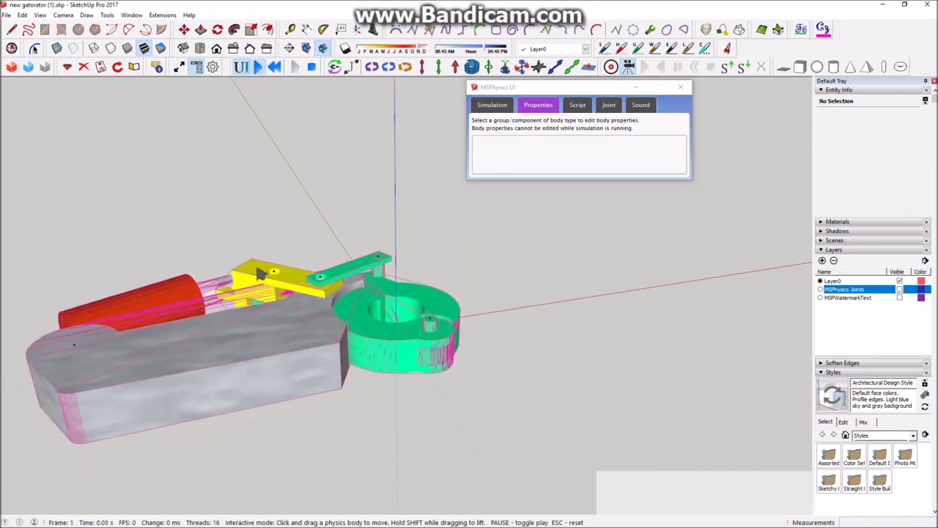
scroll(264, 284, "up", 1)
left_click_drag(261, 281, 305, 273)
middle_click_drag(261, 209, 366, 295)
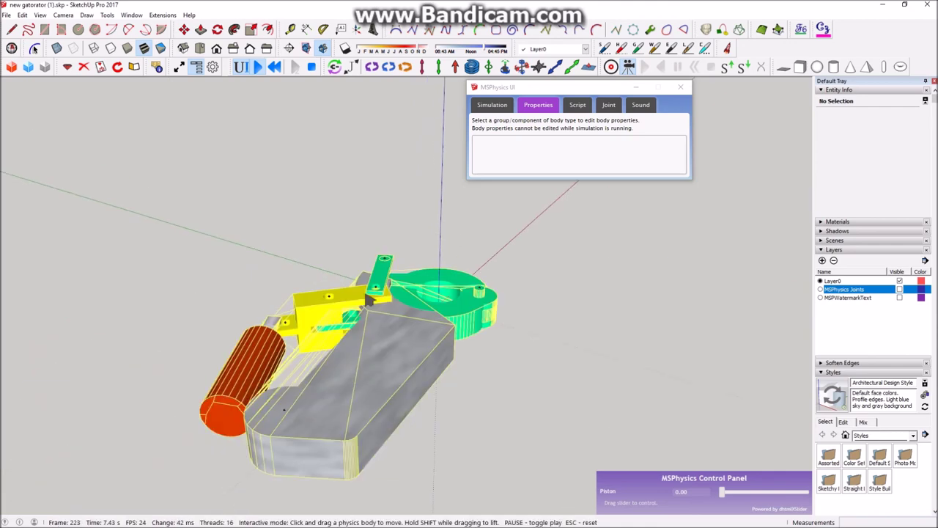
left_click_drag(329, 298, 305, 282)
middle_click_drag(280, 294, 265, 326)
scroll(265, 326, "down", 1)
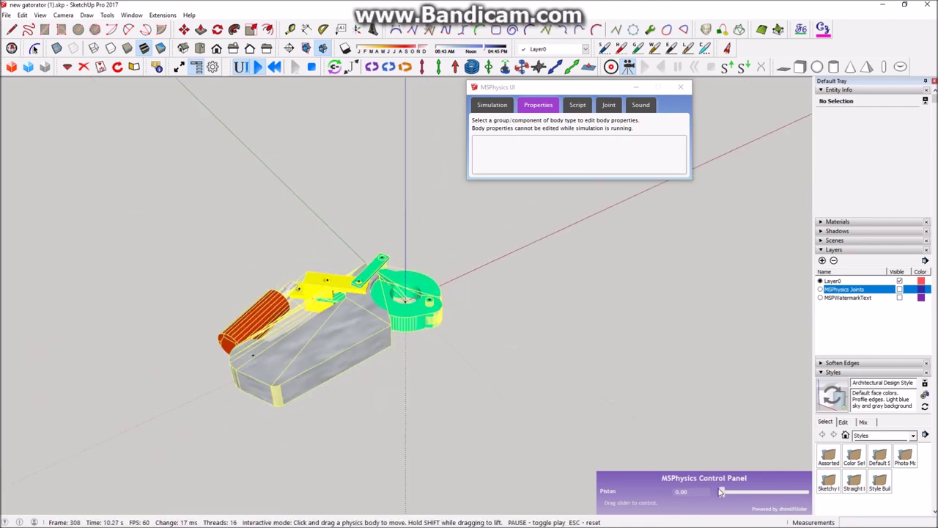
Step: Extend the piston to 30 with its simulation slider and turn off the Collision Wireframe display
left_click_drag(721, 493, 807, 494)
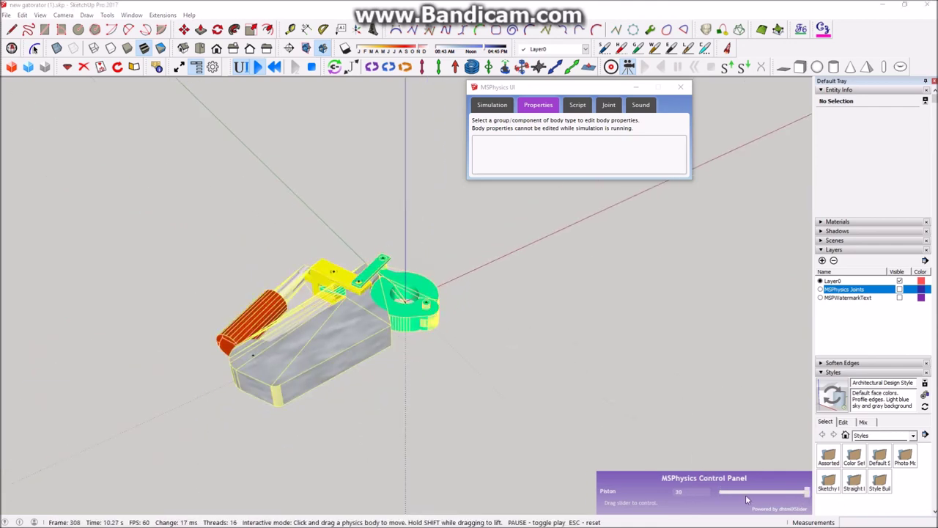
left_click(492, 105)
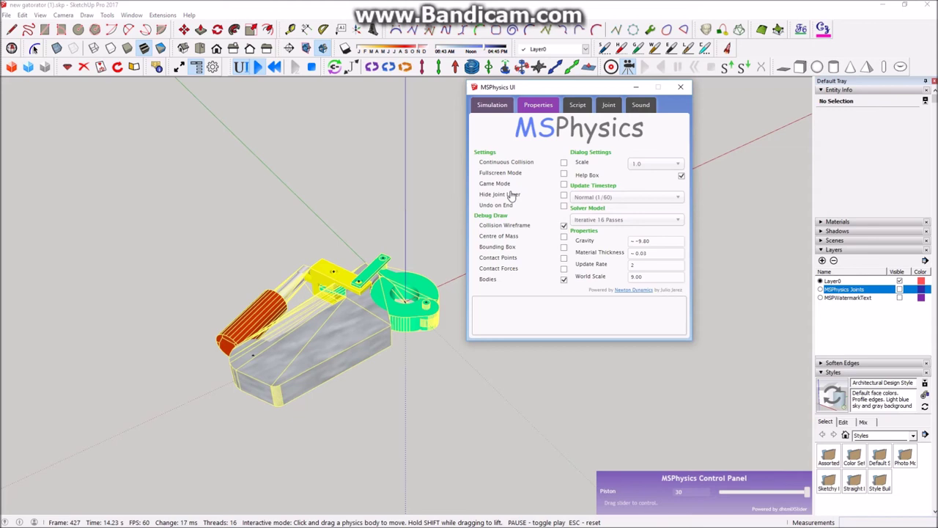
left_click(511, 228)
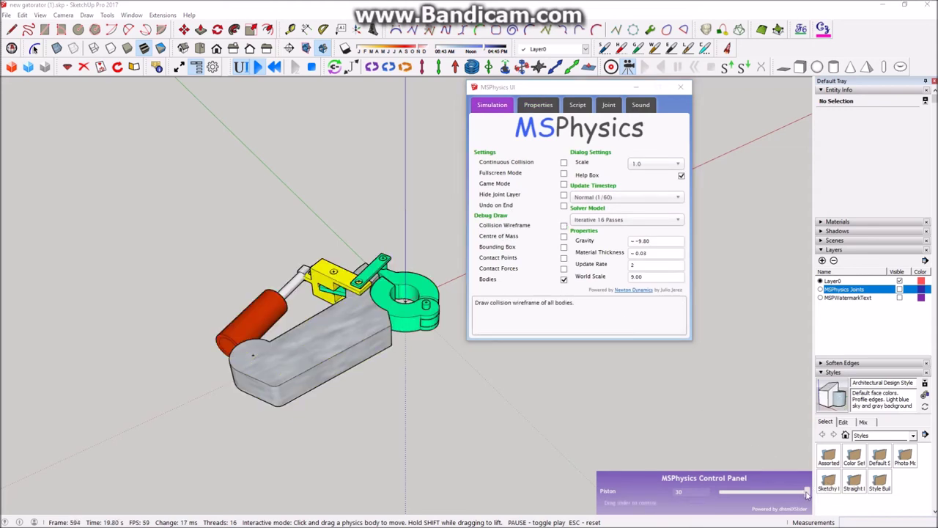
Step: Examine the clamp's closing linkage up close from the jaw side with the piston held at 30, and reset the simulation
mouse_move(807, 492)
left_mouse_down()
mouse_move(731, 501)
mouse_move(842, 502)
mouse_move(687, 502)
mouse_move(809, 499)
left_mouse_up()
middle_click_drag(619, 362, 377, 212)
middle_click_drag(444, 299, 199, 327)
scroll(417, 302, "up", 6)
scroll(201, 327, "down", 1)
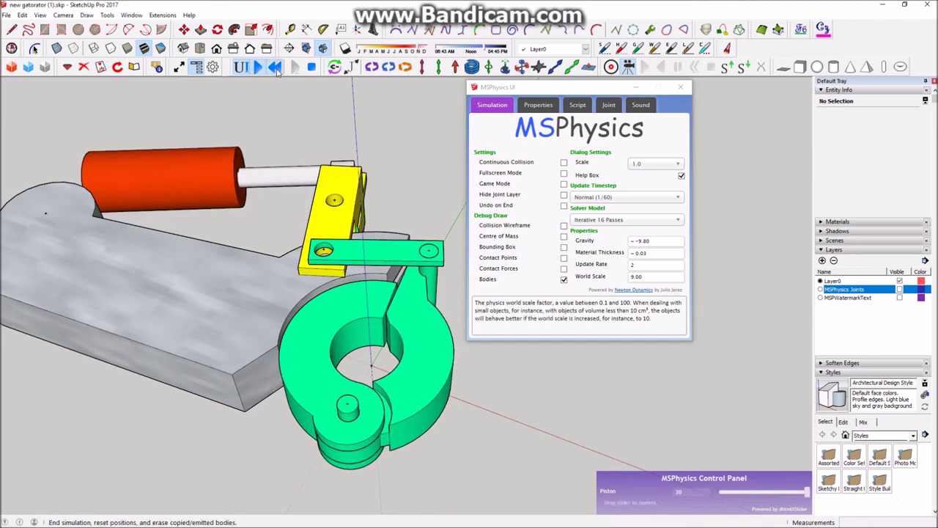
left_click(275, 67)
Step: Set the red cylinder's piston controller to slider("Piston", 15, 0, 30.0) and test it by simulating with the slider moved to 0
left_click(170, 361)
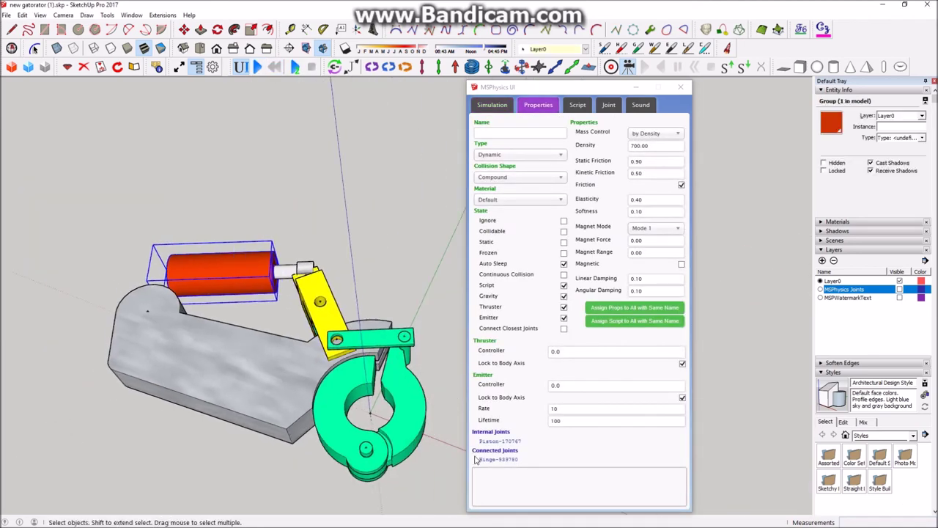
left_click(500, 442)
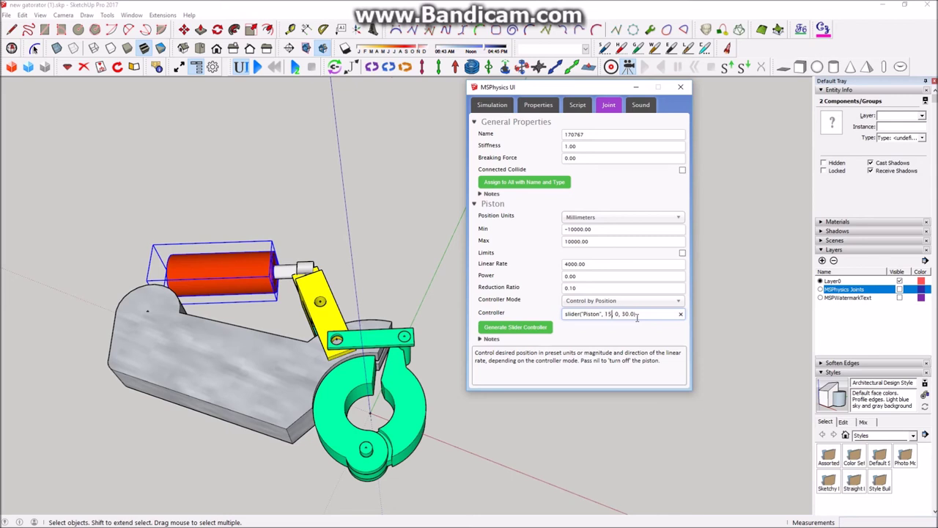
left_click(257, 66)
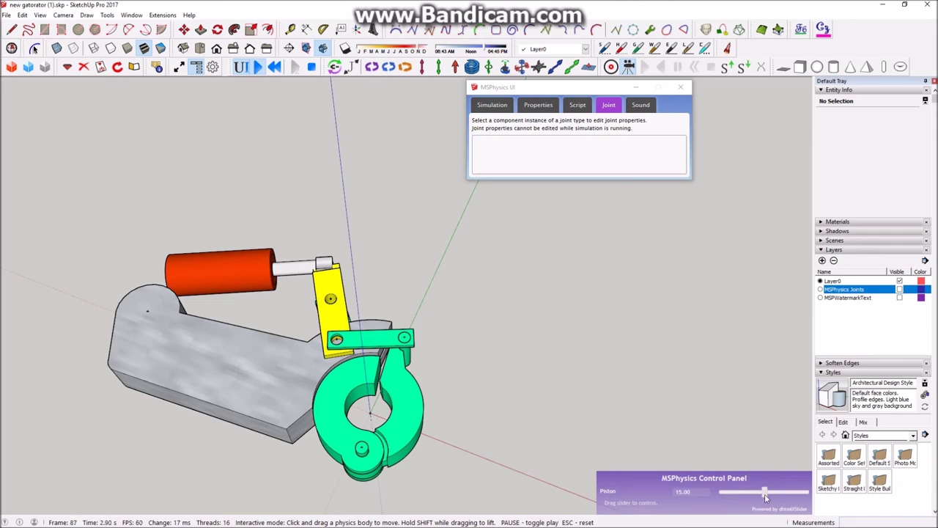
left_click_drag(766, 496, 715, 496)
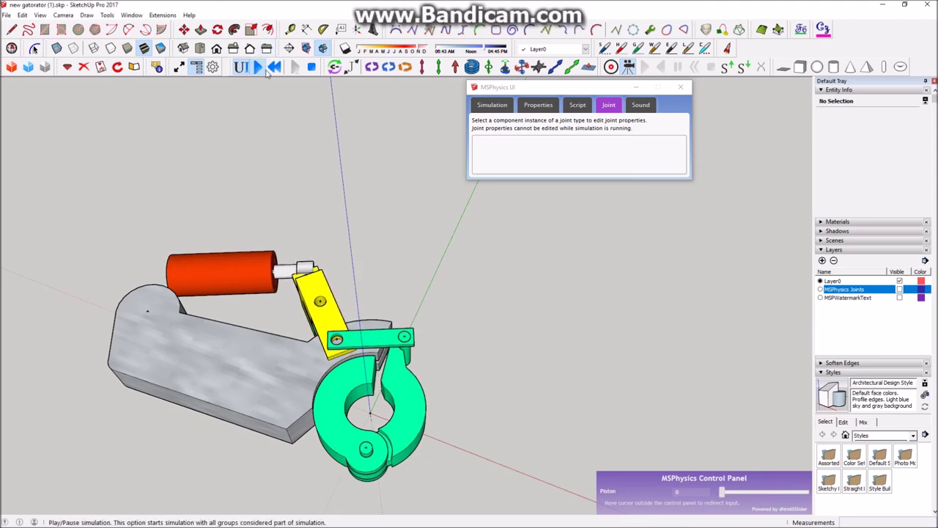
left_click(274, 67)
Step: Replace the red cylinder's piston controller with the keyboard expression key('f')*30
middle_click_drag(398, 205, 447, 246)
scroll(220, 316, "up", 3)
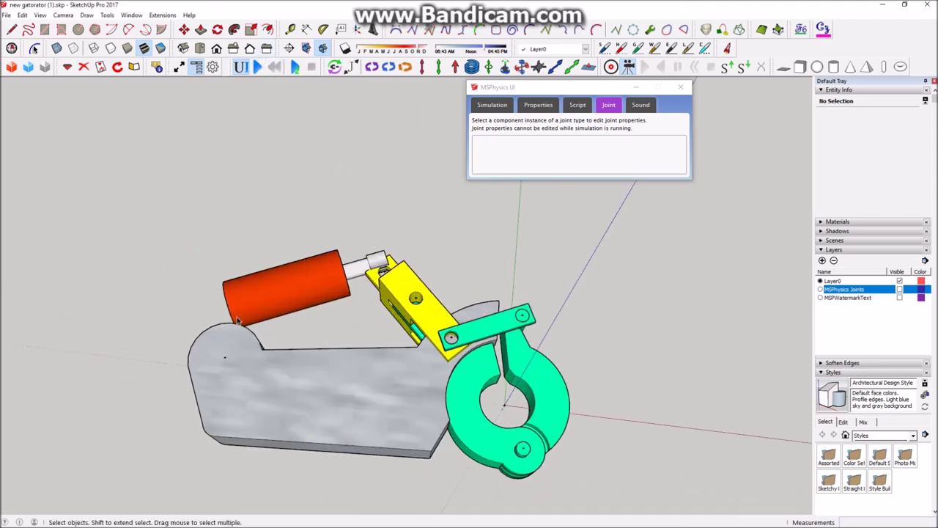
left_click(253, 297)
scroll(213, 318, "down", 3)
middle_click_drag(242, 322, 283, 328)
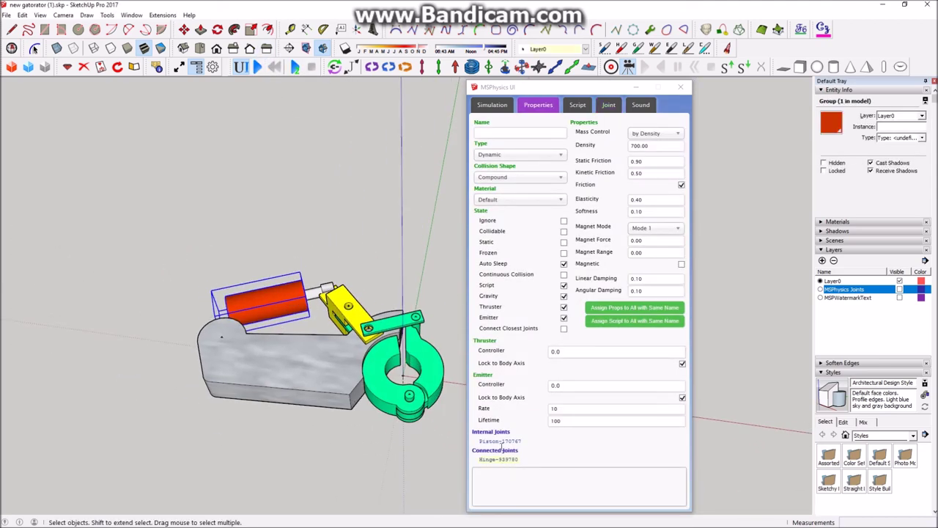
left_click(502, 442)
middle_click_drag(413, 404, 416, 385)
left_click_drag(651, 315, 436, 319)
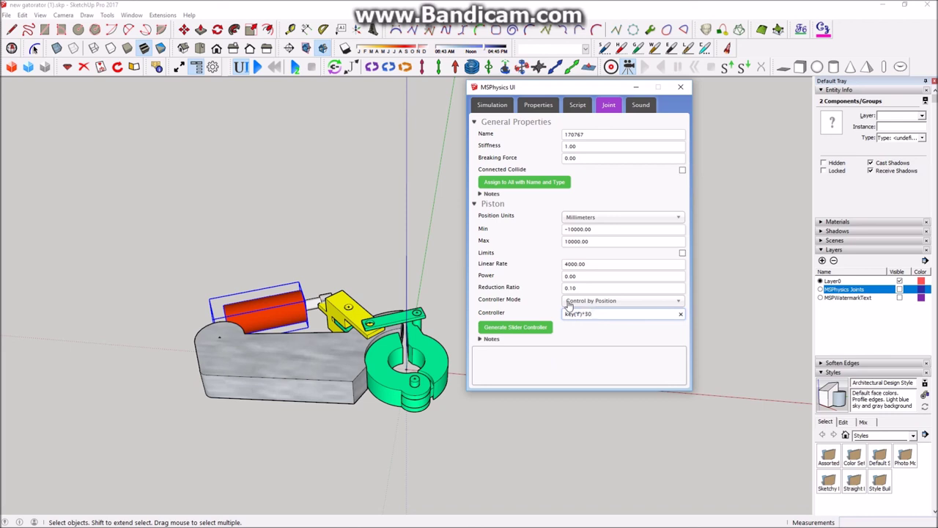
left_click_drag(597, 314, 587, 314)
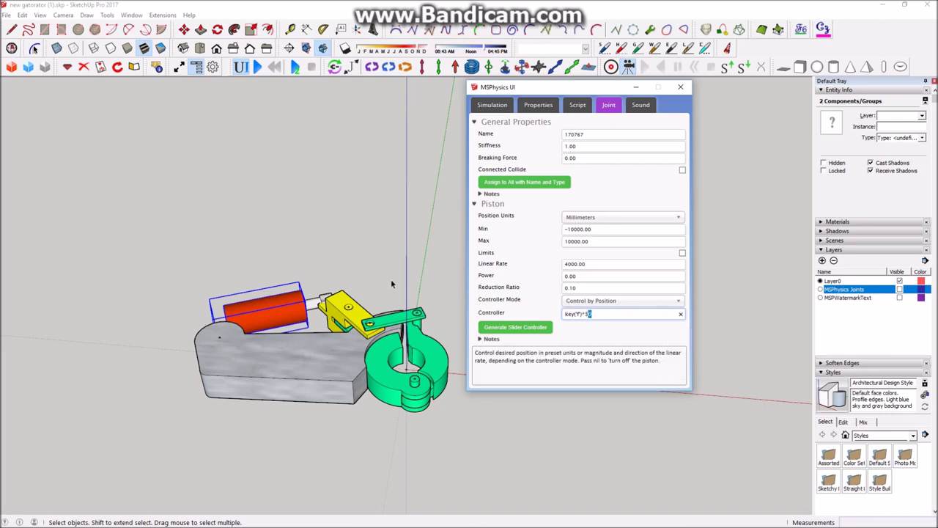
left_click(355, 234)
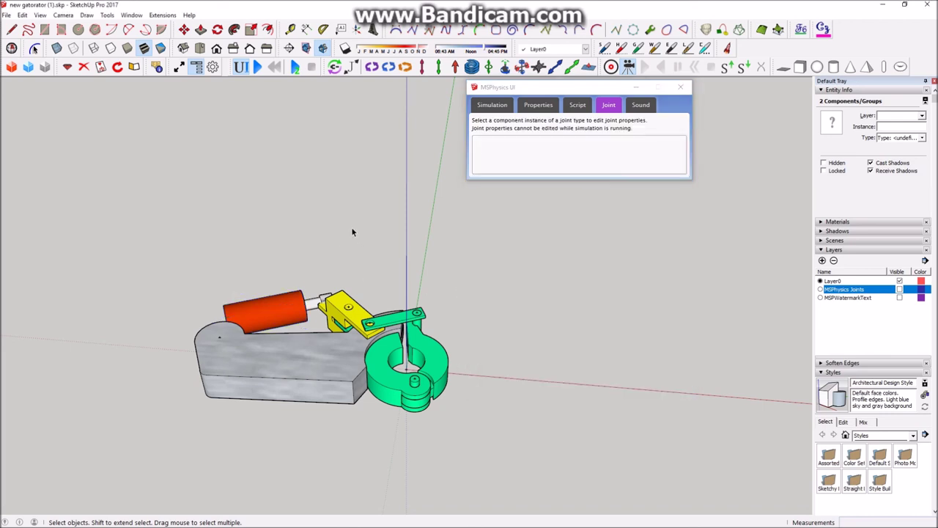
Step: Run the simulation to test the keyboard-controlled piston and view the clamp linkage from another angle
left_click(258, 67)
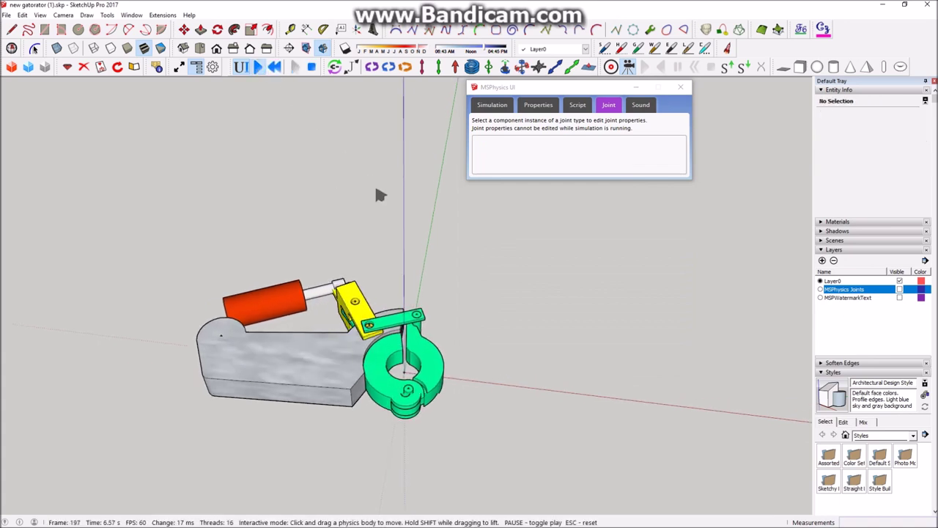
middle_click_drag(343, 425, 469, 338)
middle_click_drag(373, 320, 375, 296)
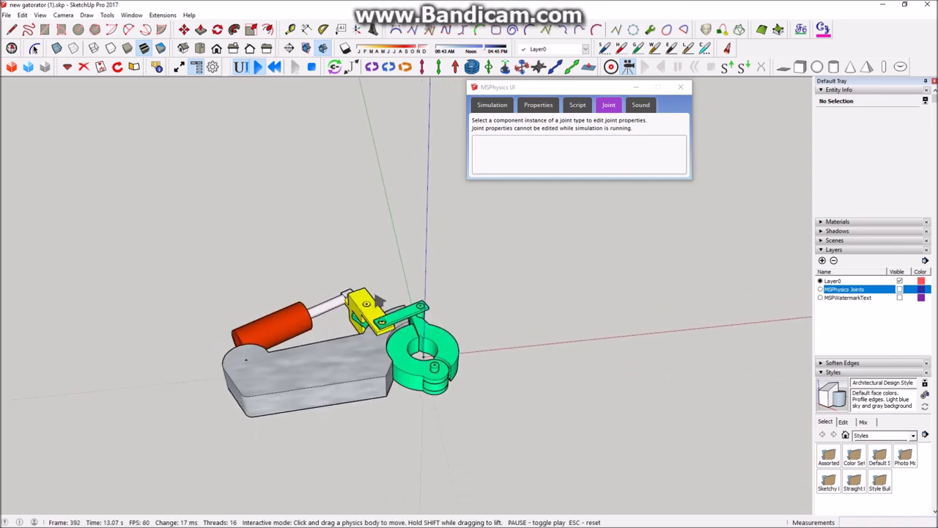